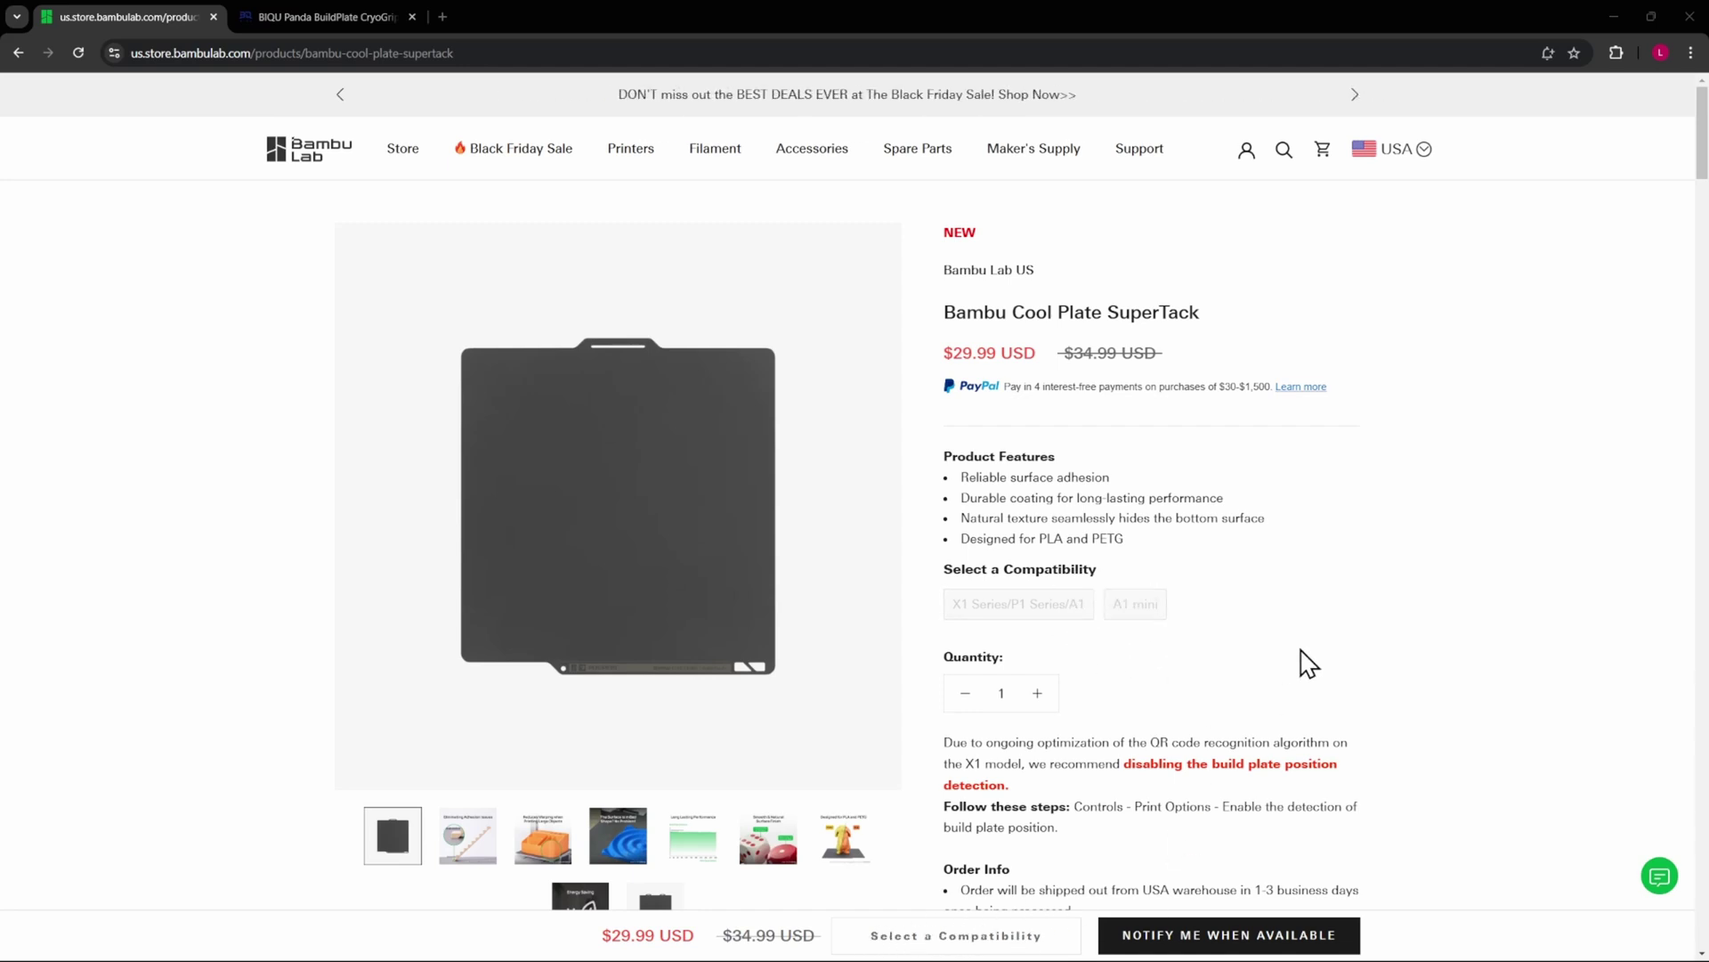
Scroll down the SuperTack page and highlight 'disabling the build plate position detection.'.
scroll(1259, 538, "down", 3)
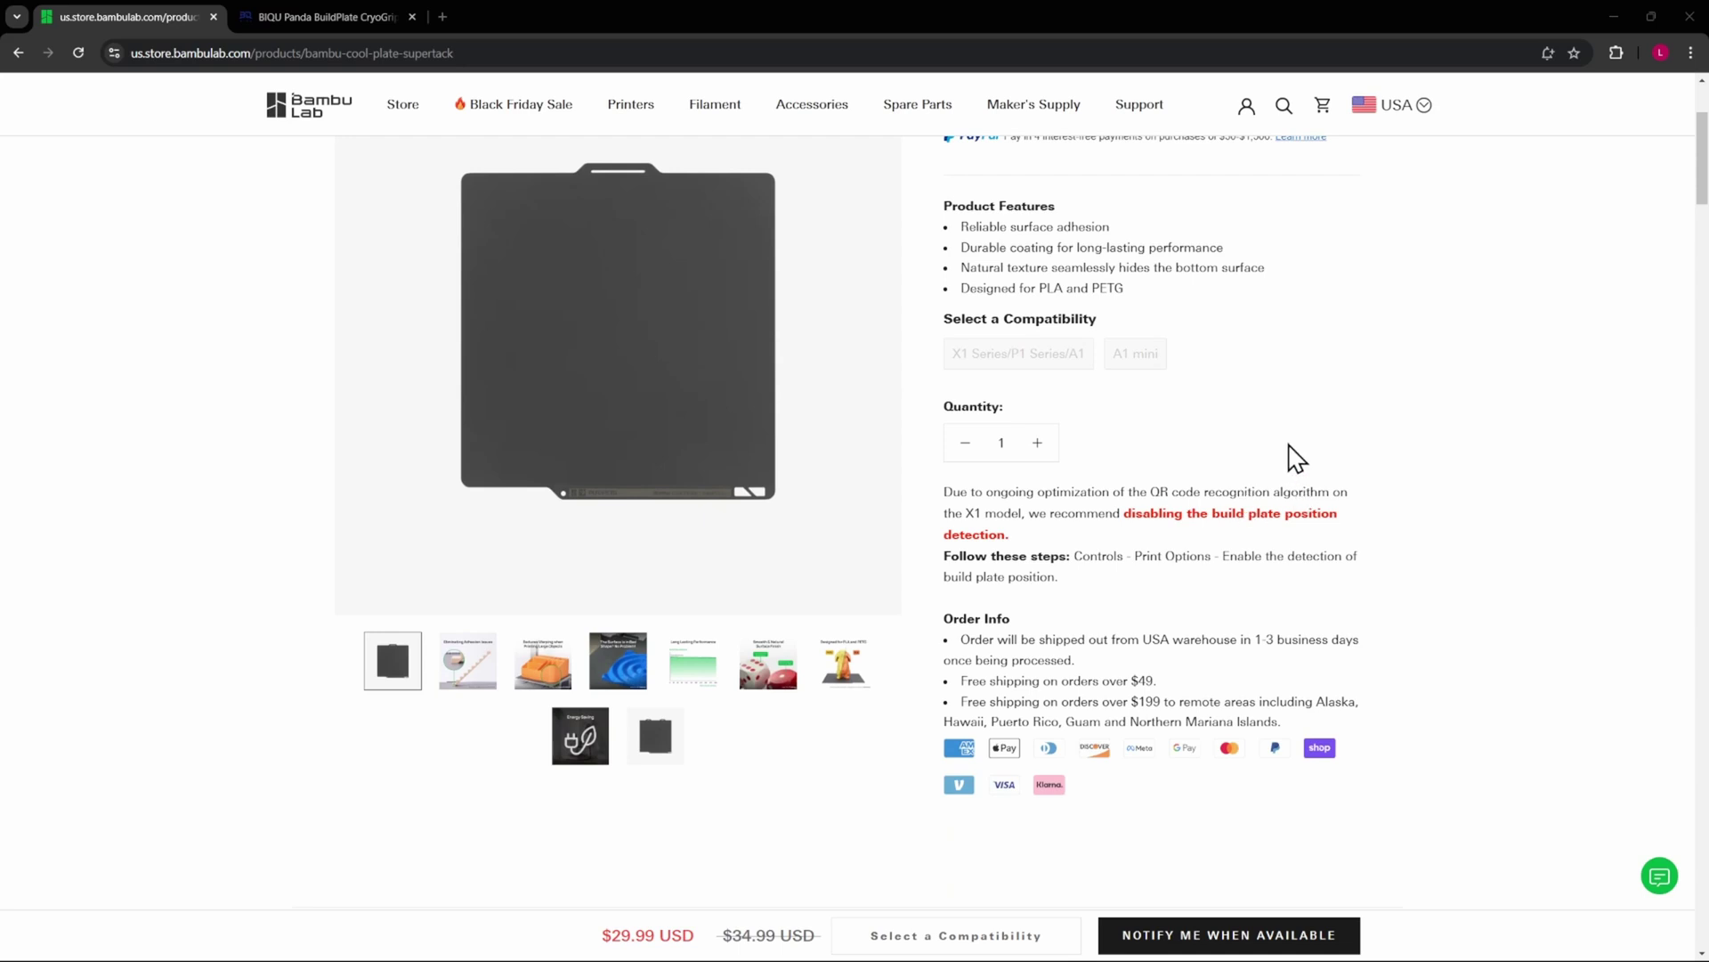
scroll(1290, 455, "down", 1)
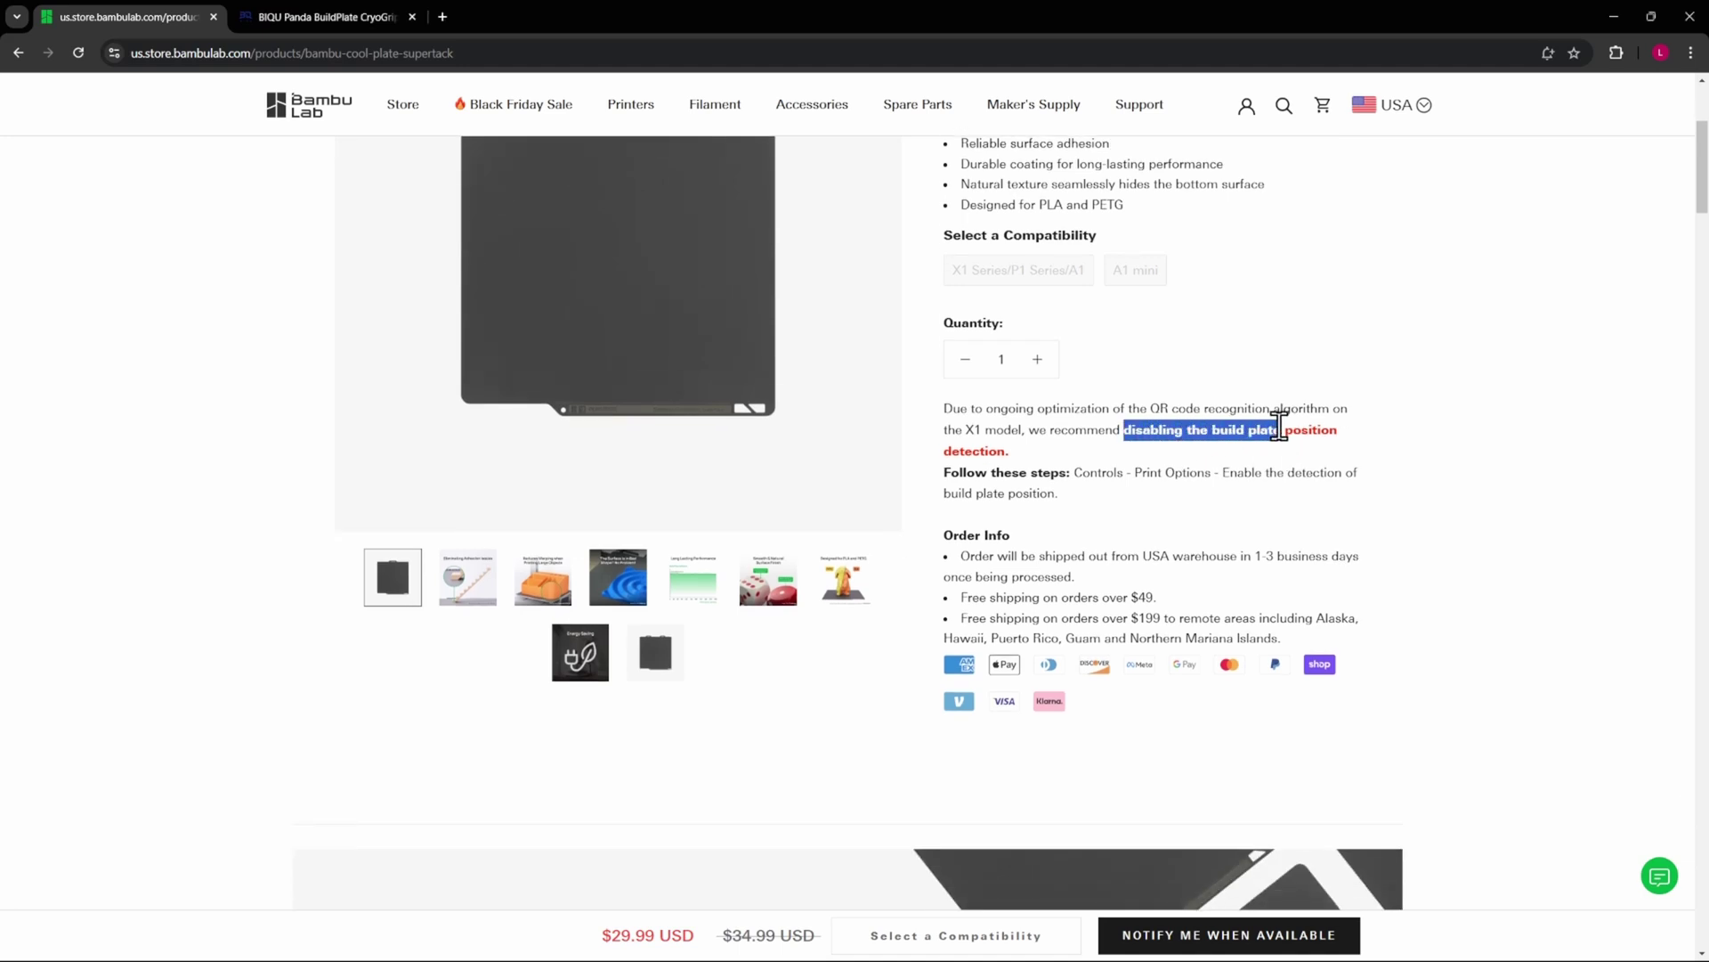
left_click_drag(1342, 427, 1346, 450)
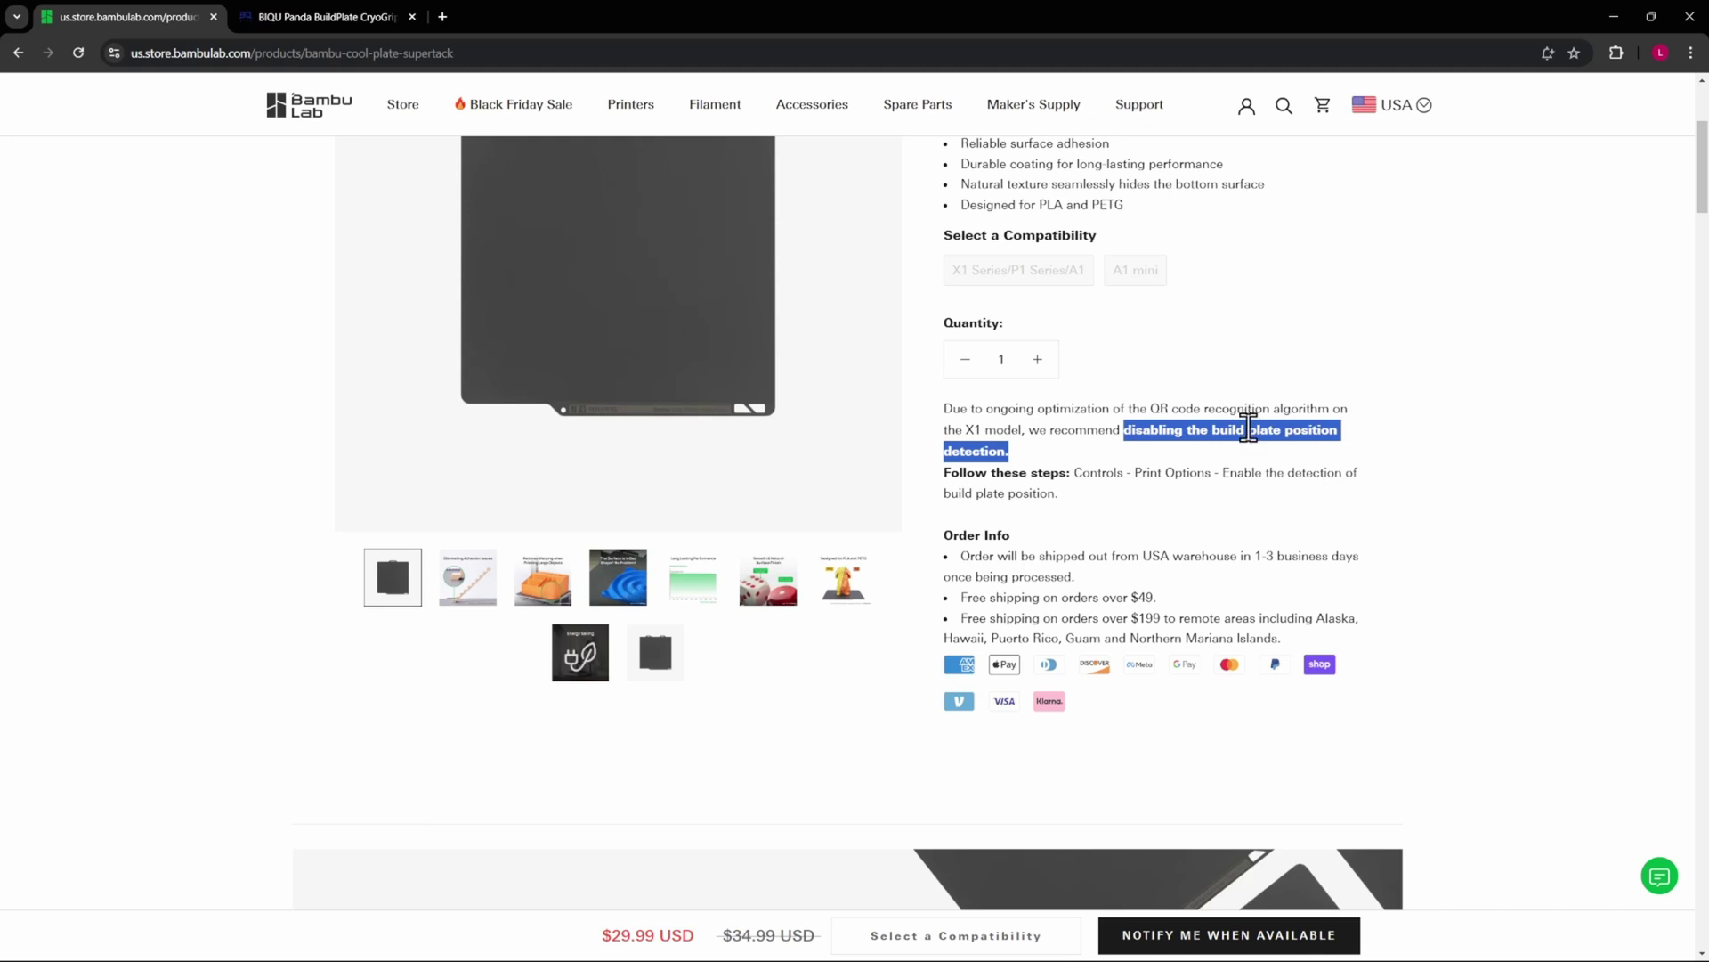
scroll(1335, 552, "down", 6)
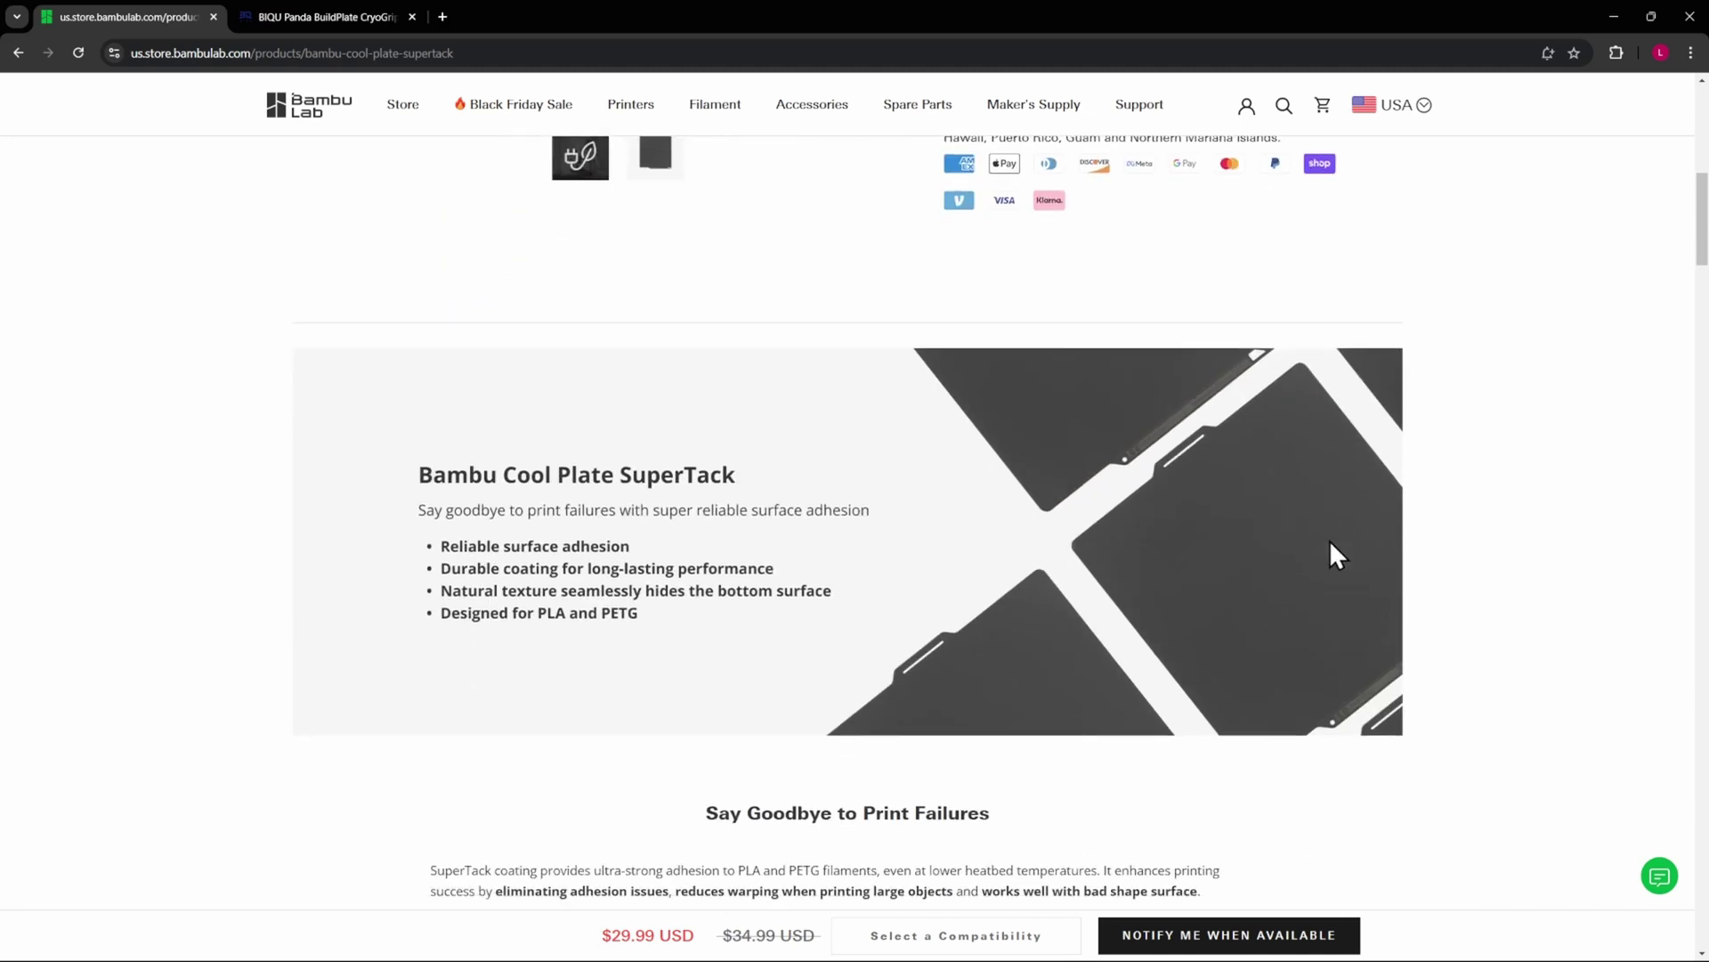
Scroll past the adhesion, warping and surface sections to the print-removal video.
scroll(1330, 538, "down", 5)
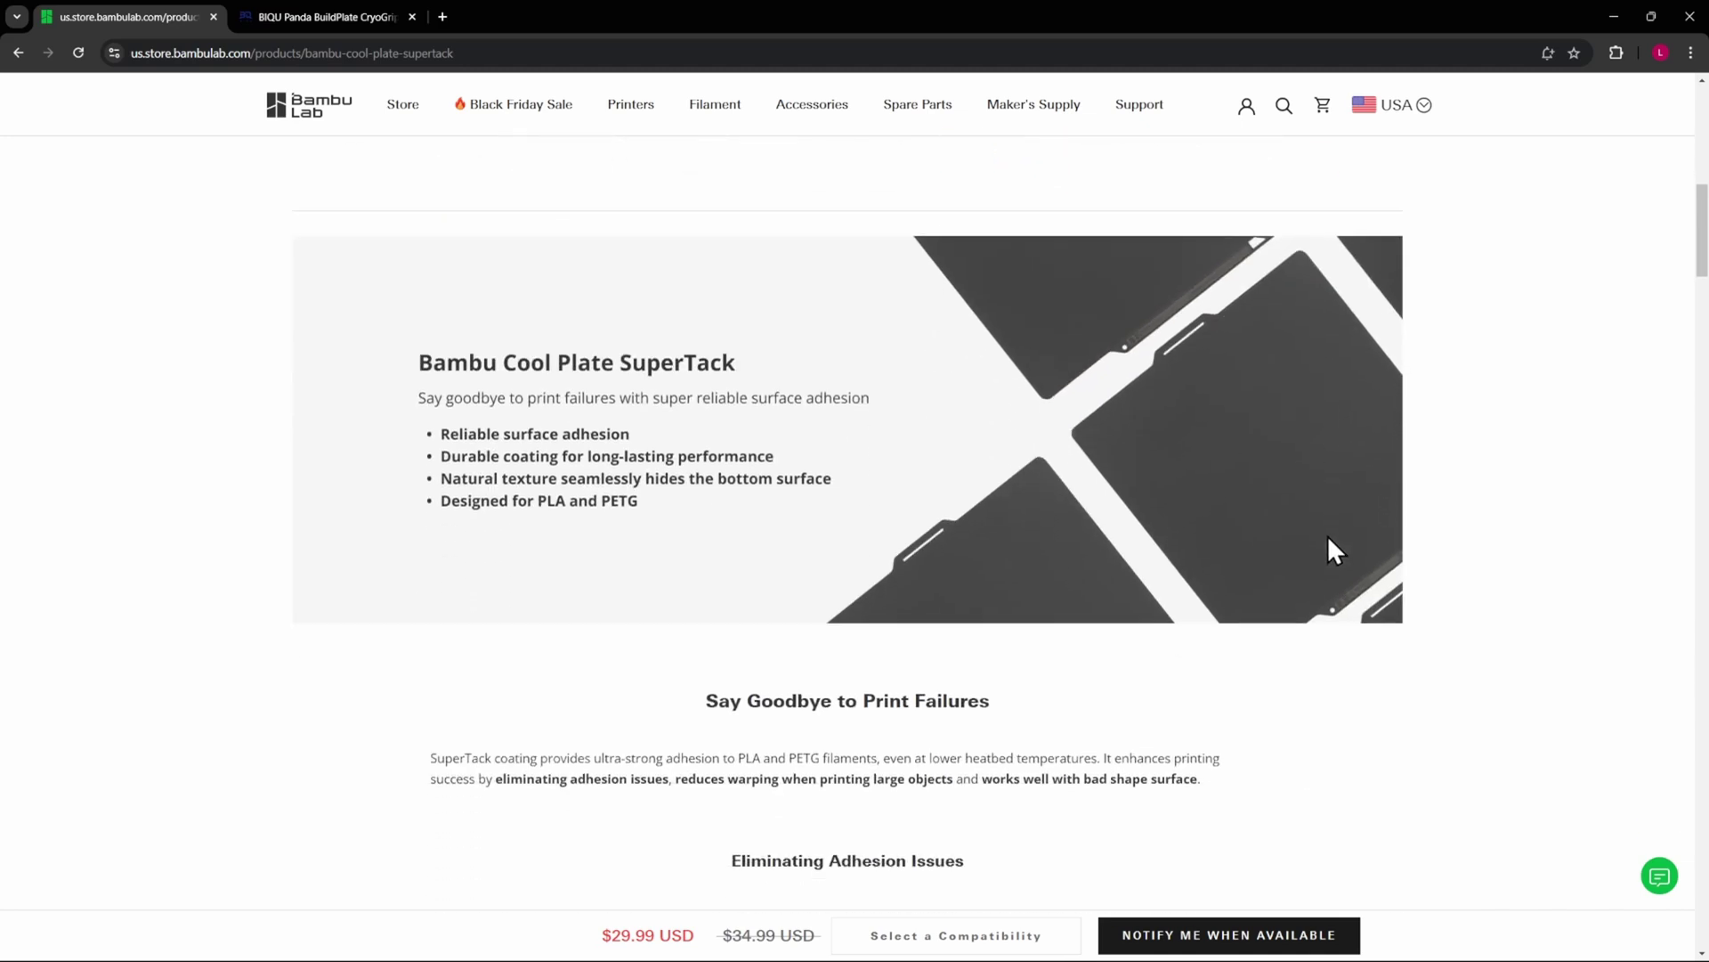
scroll(1329, 536, "down", 3)
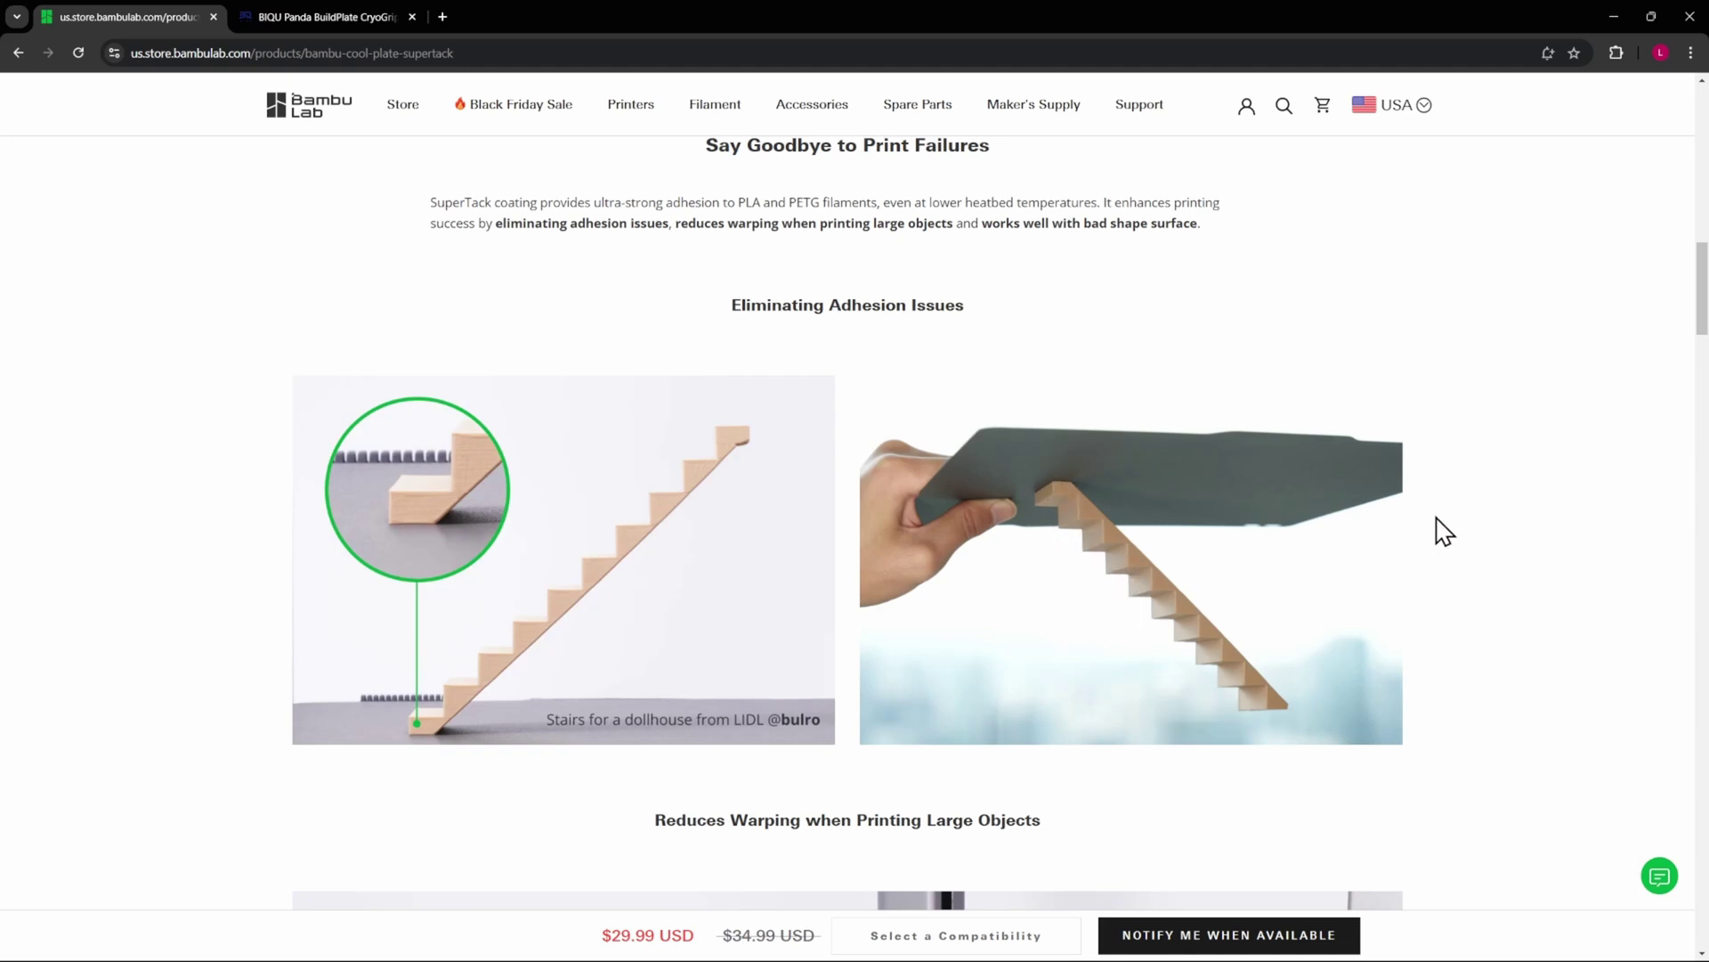
scroll(1433, 534, "down", 7)
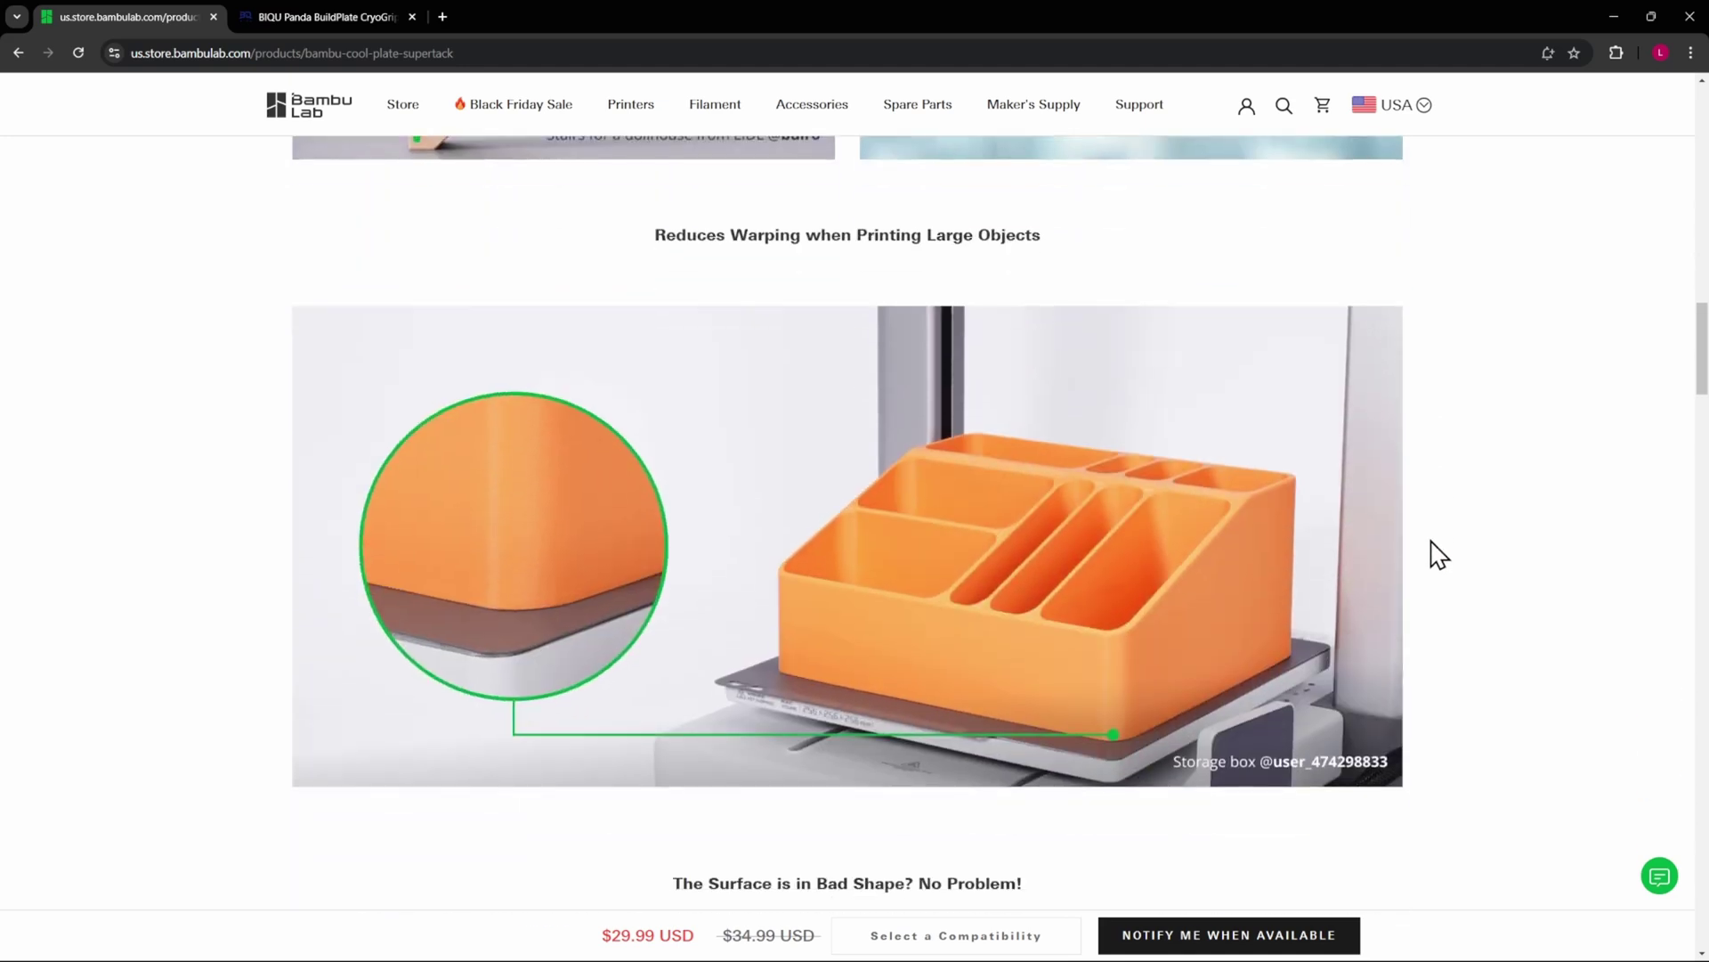
scroll(1433, 544, "down", 3)
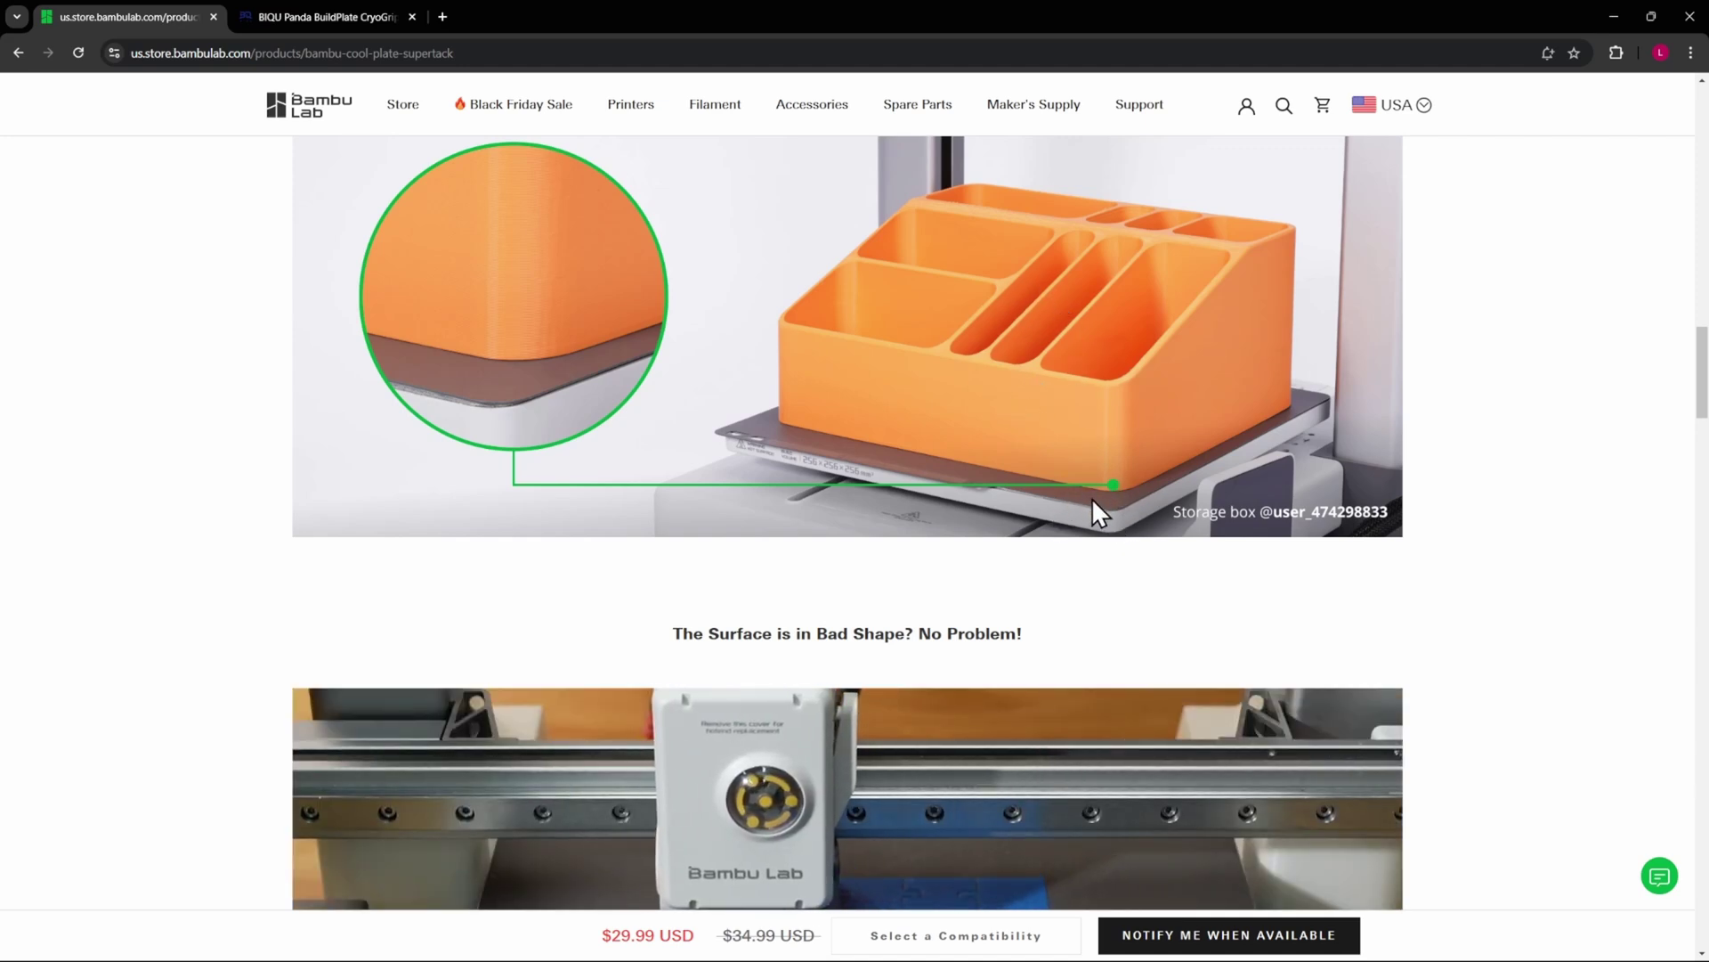
scroll(1093, 498, "down", 2)
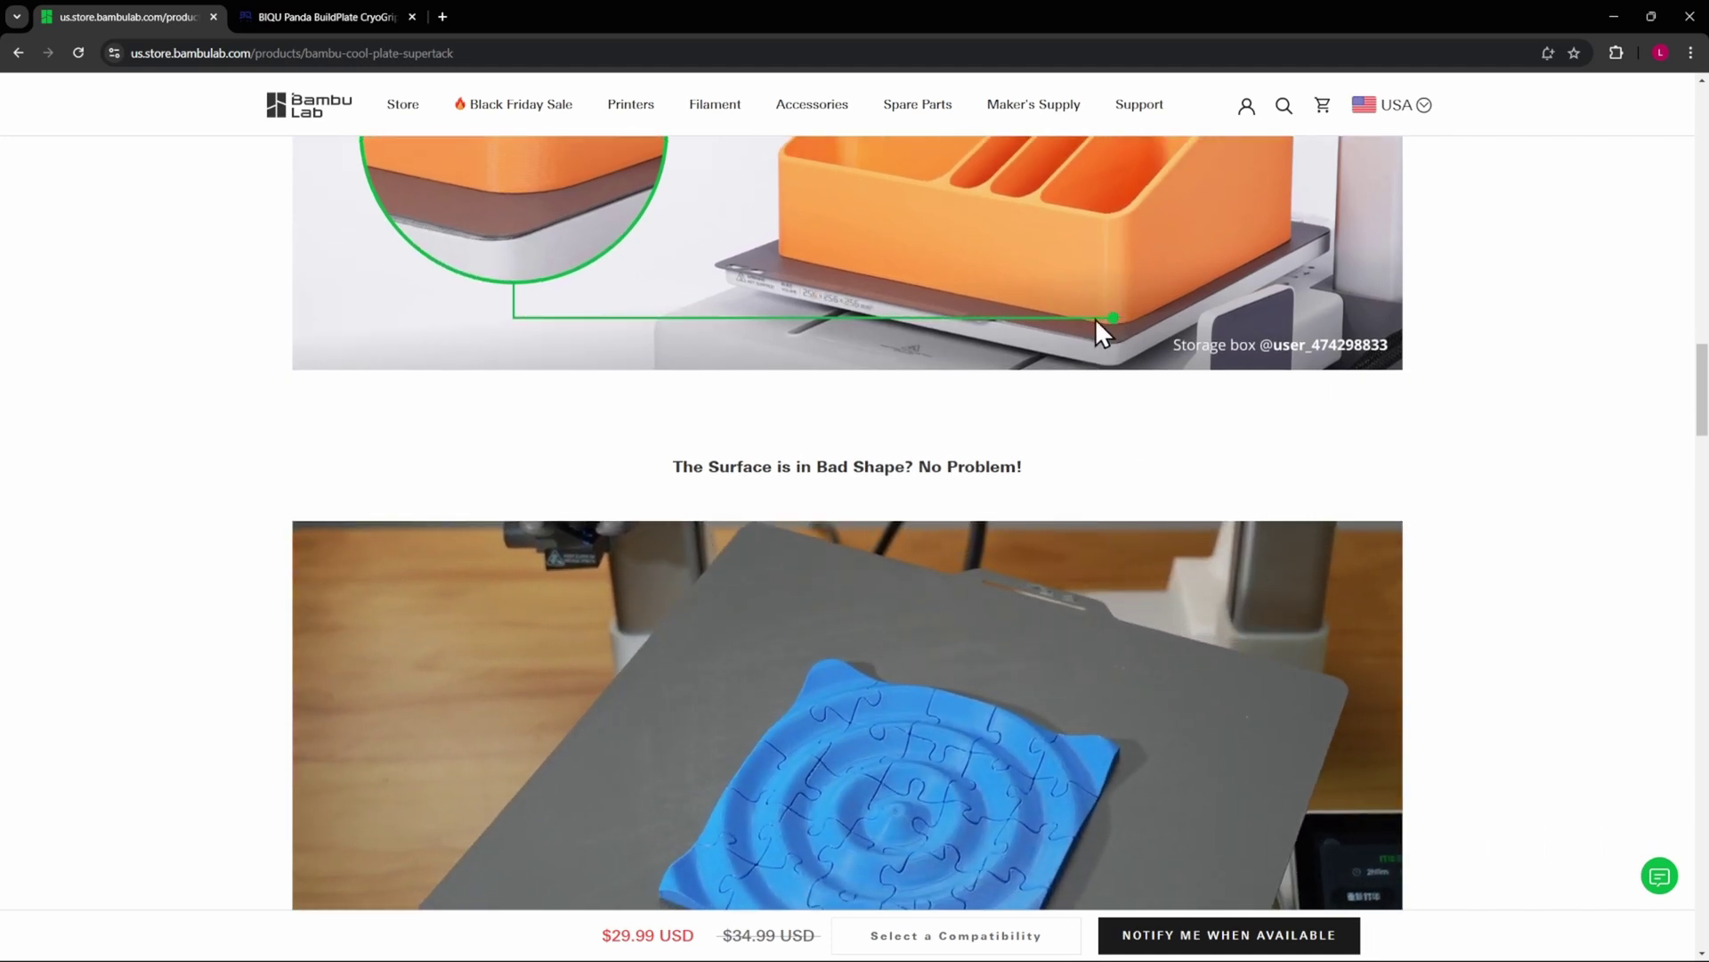
scroll(1224, 418, "down", 1)
scroll(1224, 418, "down", 15)
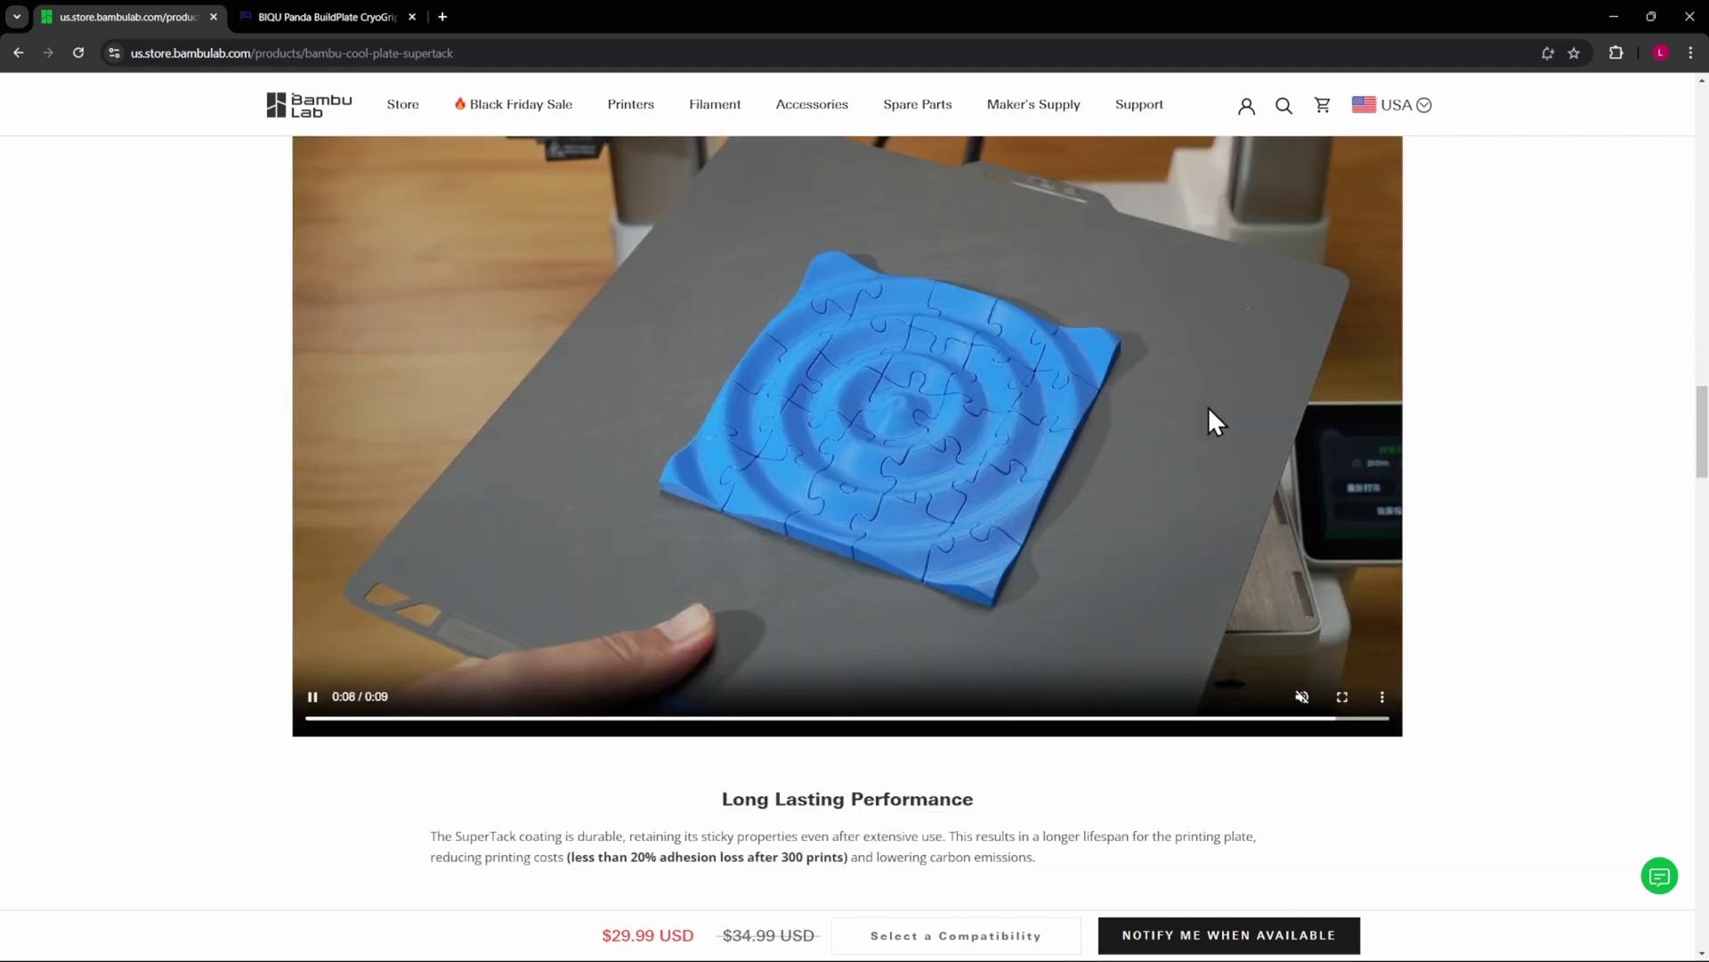
scroll(1216, 418, "down", 12)
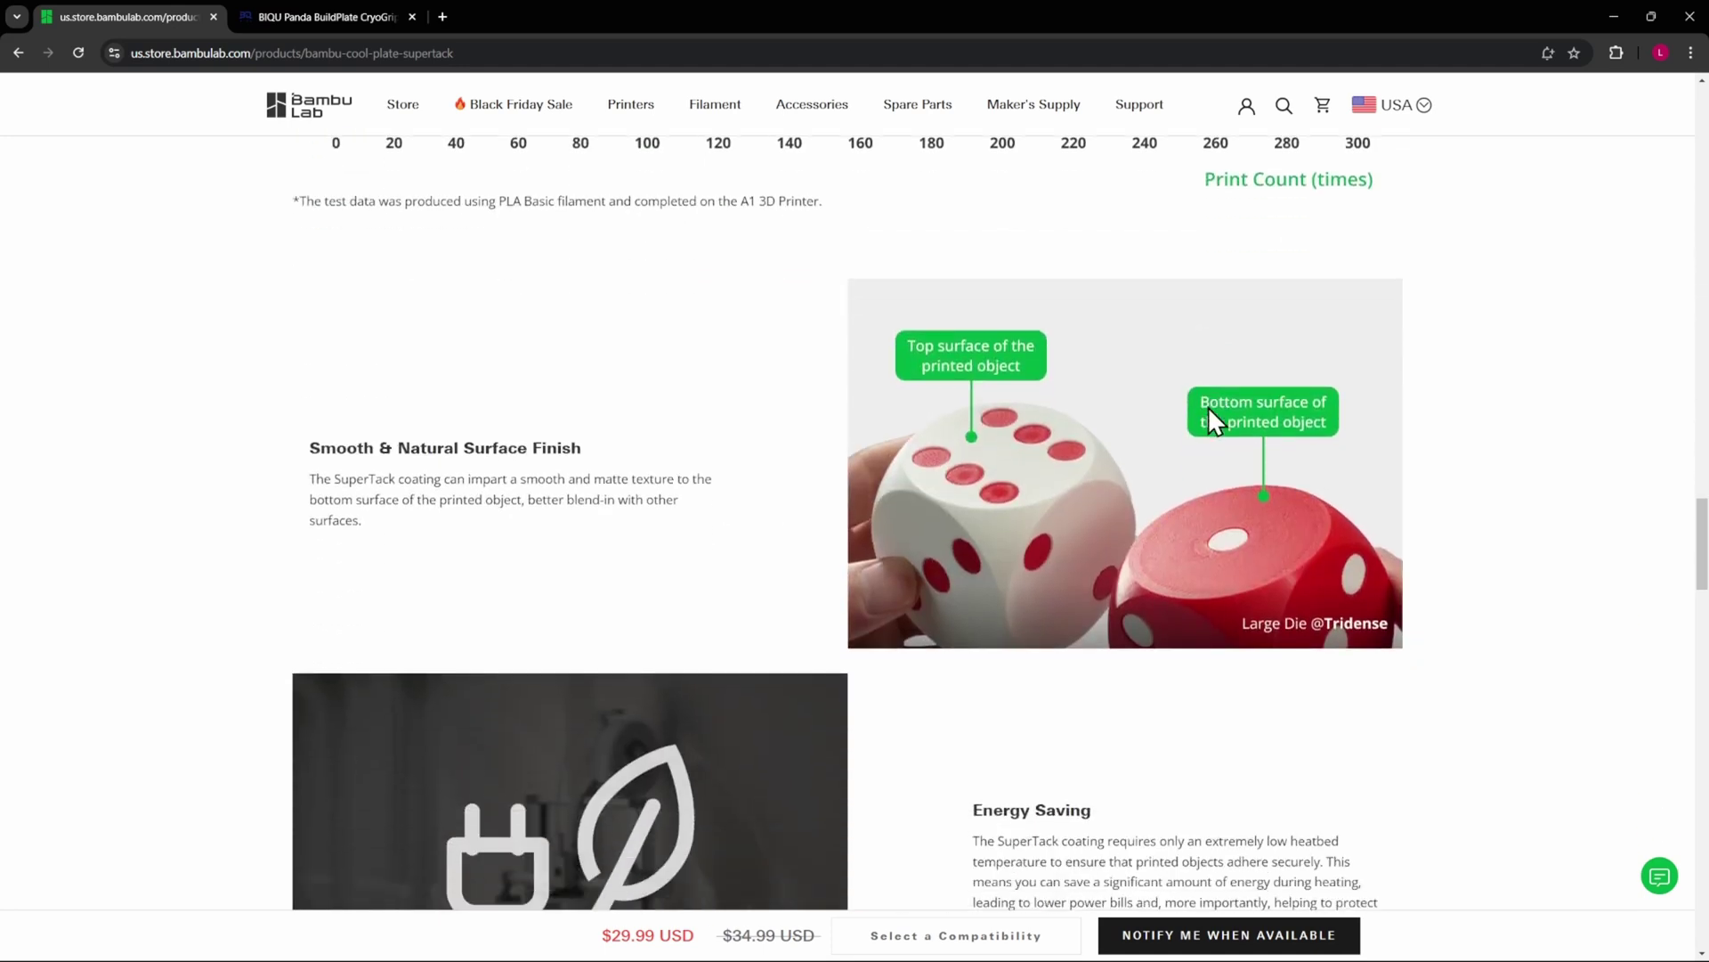
scroll(1211, 418, "down", 4)
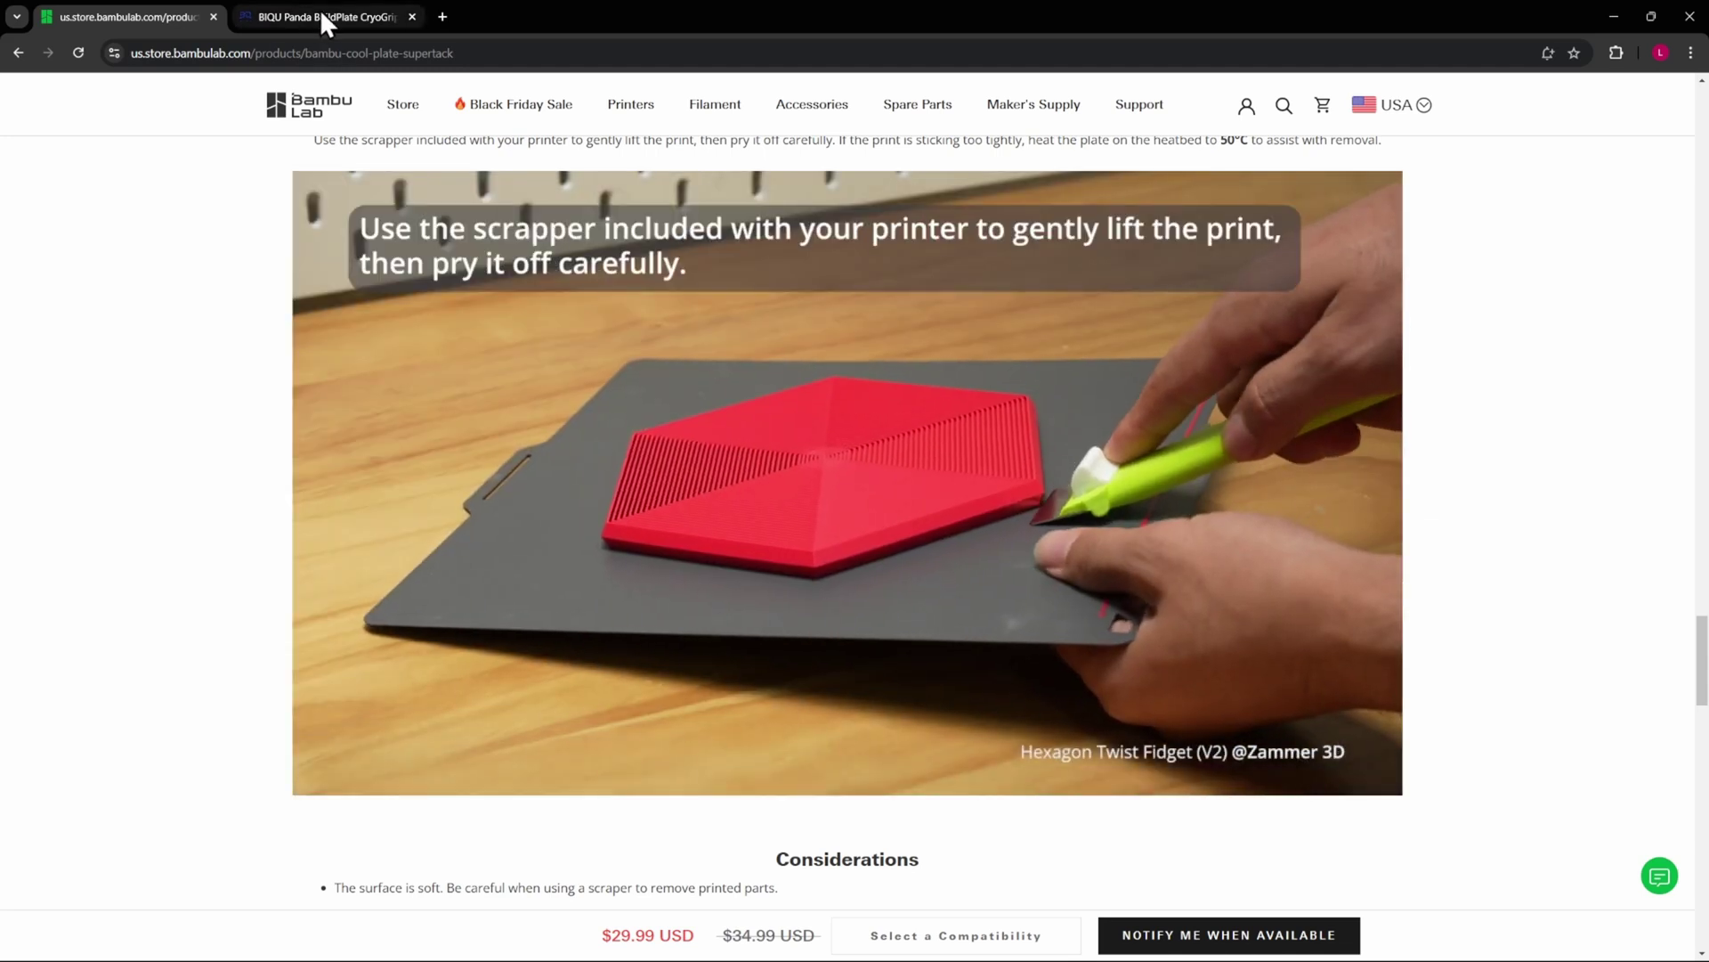
Switch to the BIQU Panda BuildPlate CryoGrip Pro tab, showing Frostbite 257mm*257mm at $23.99.
left_click(323, 16)
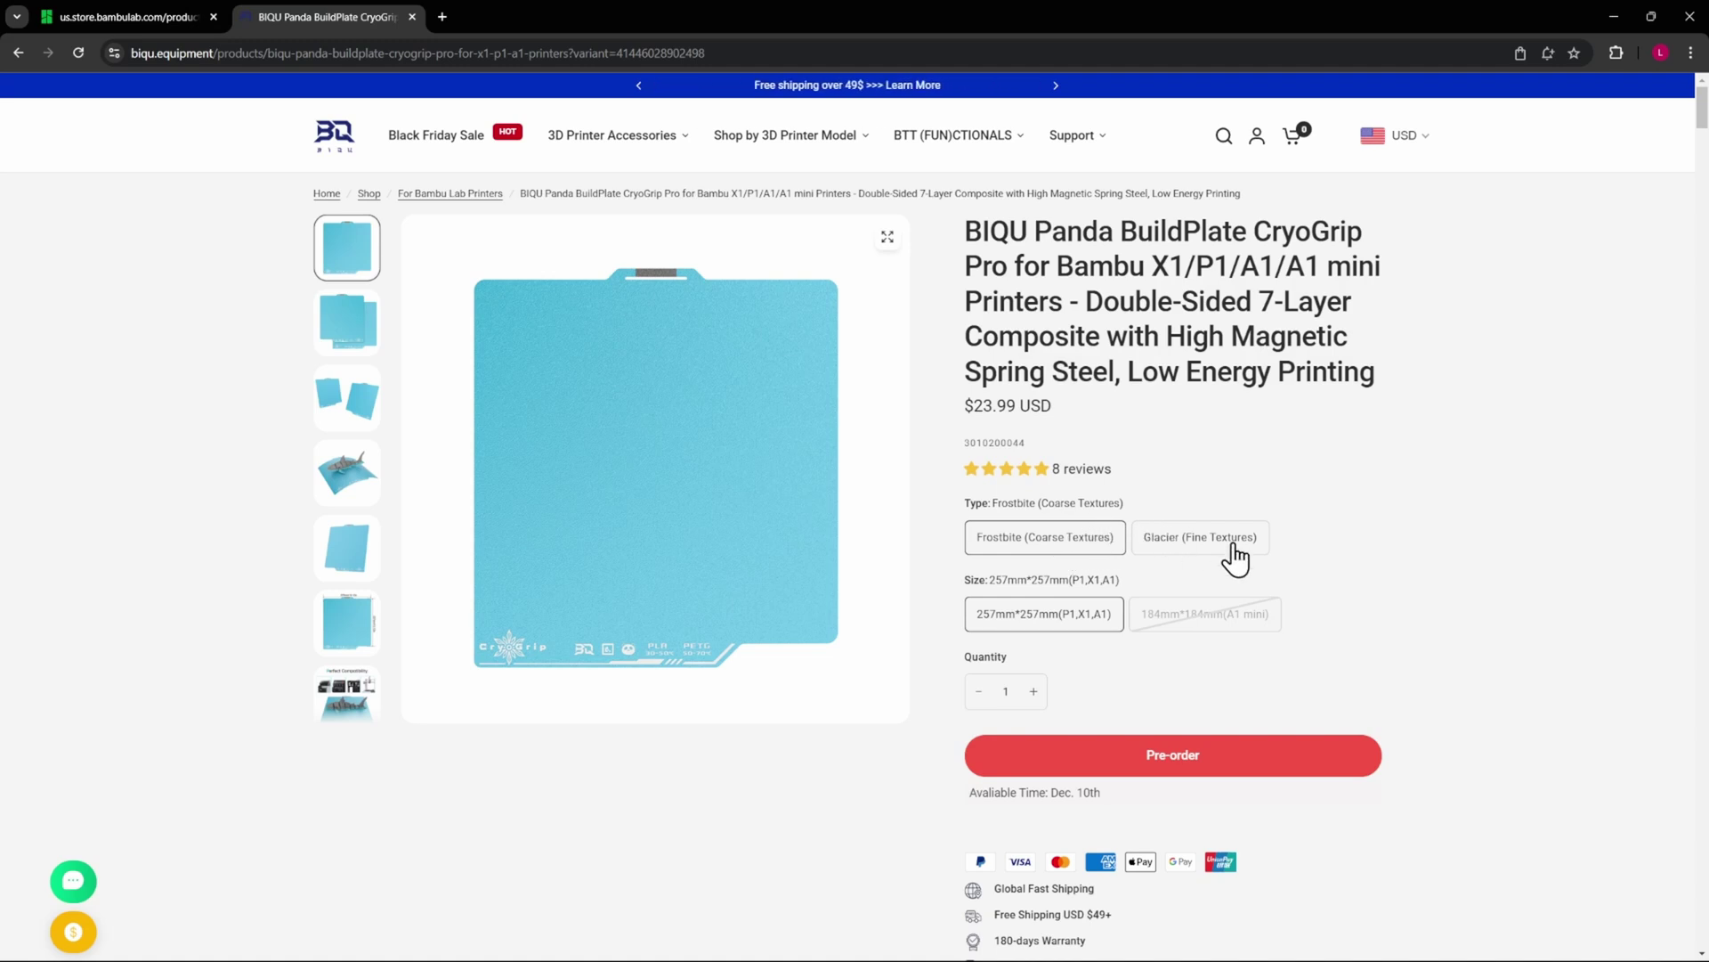
Choose the Glacier (Fine Textures) variant at $21.59, then return to the Bambu SuperTack tab.
left_click(1235, 558)
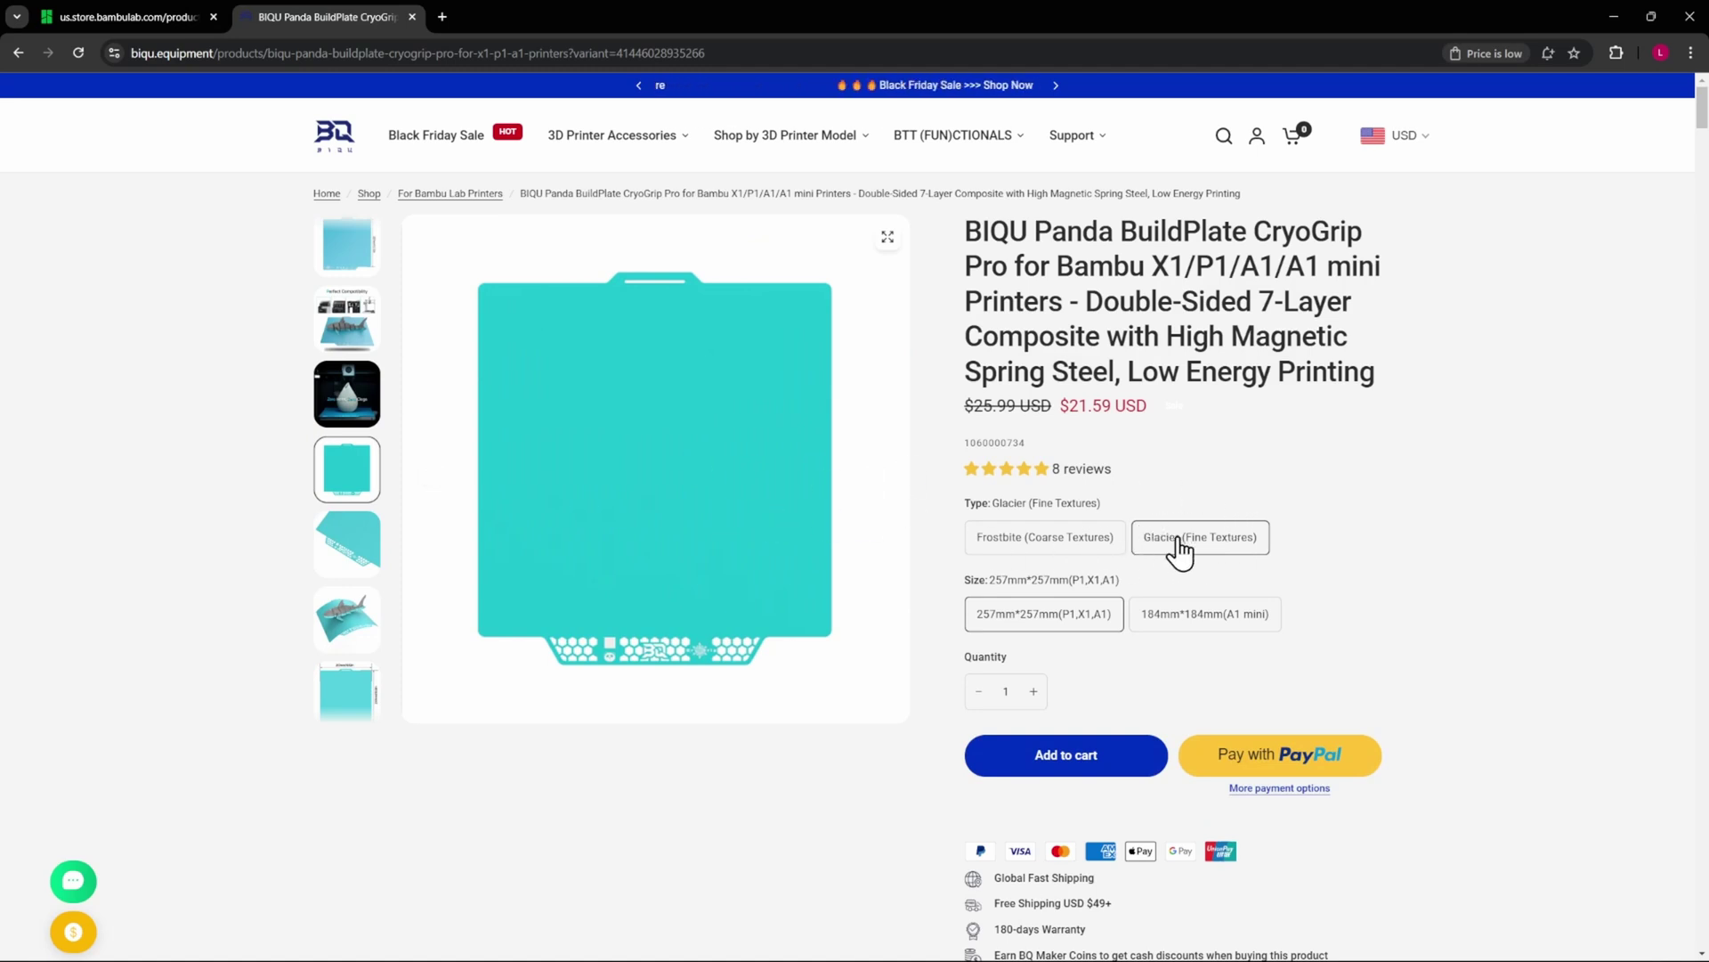
left_click(125, 17)
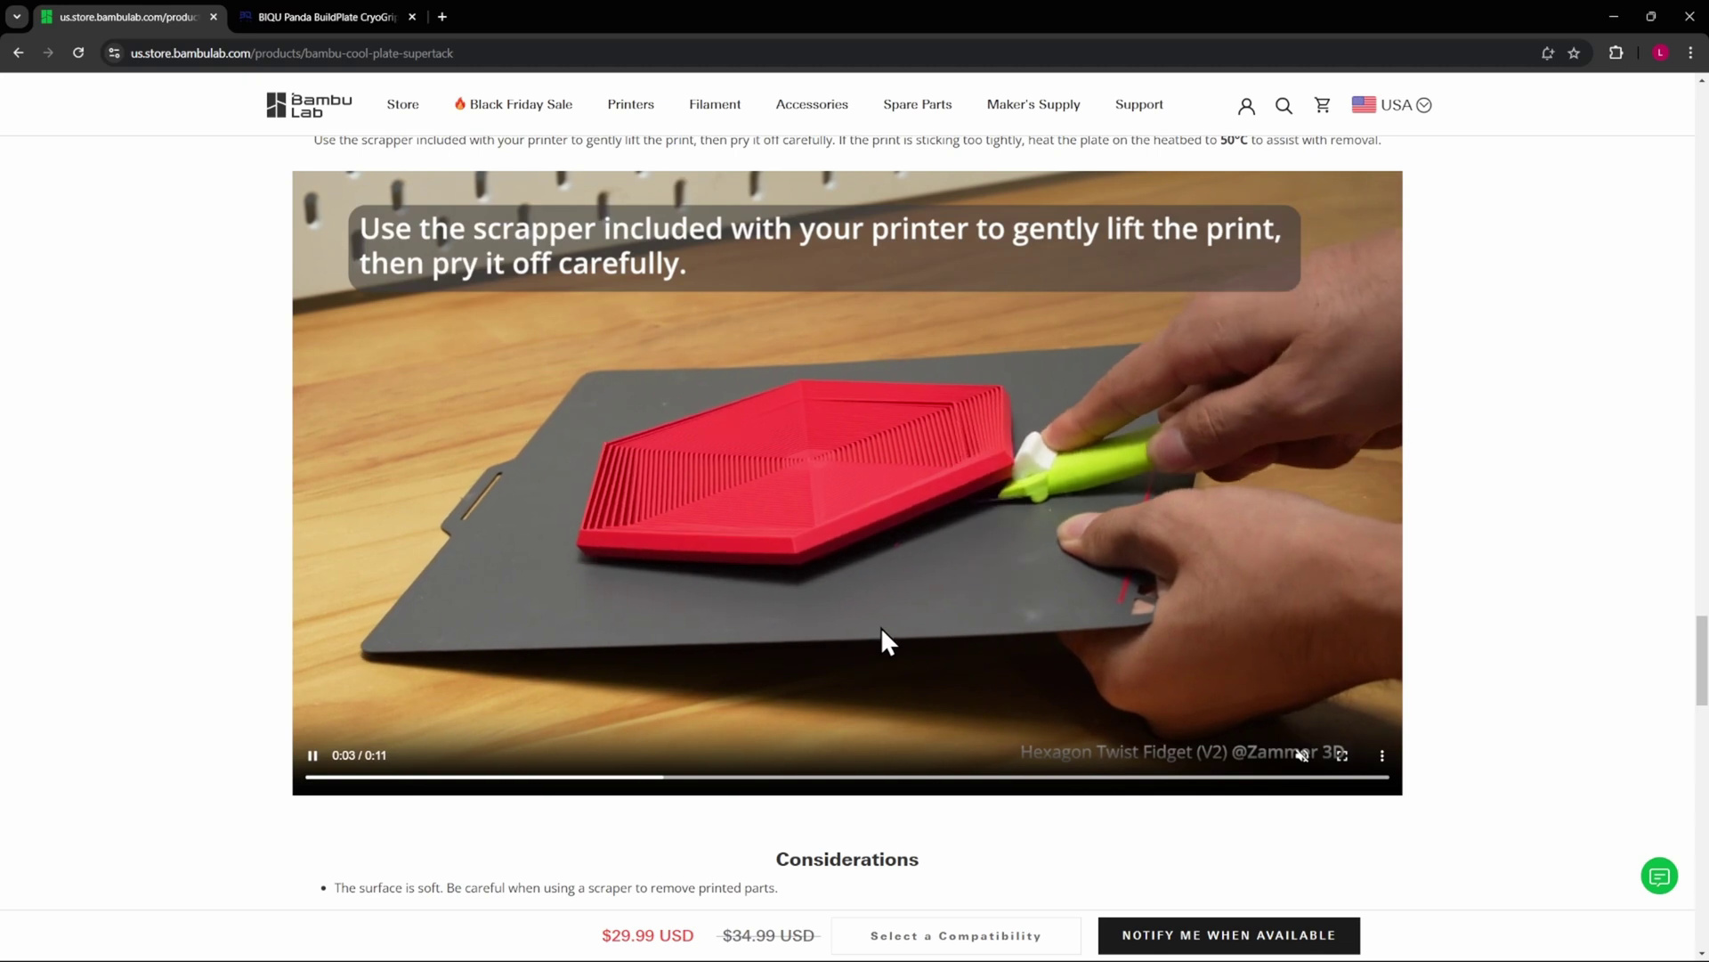
Bring the BIQU CryoGrip Pro tab back to the front on the Glacier variant.
left_click(327, 15)
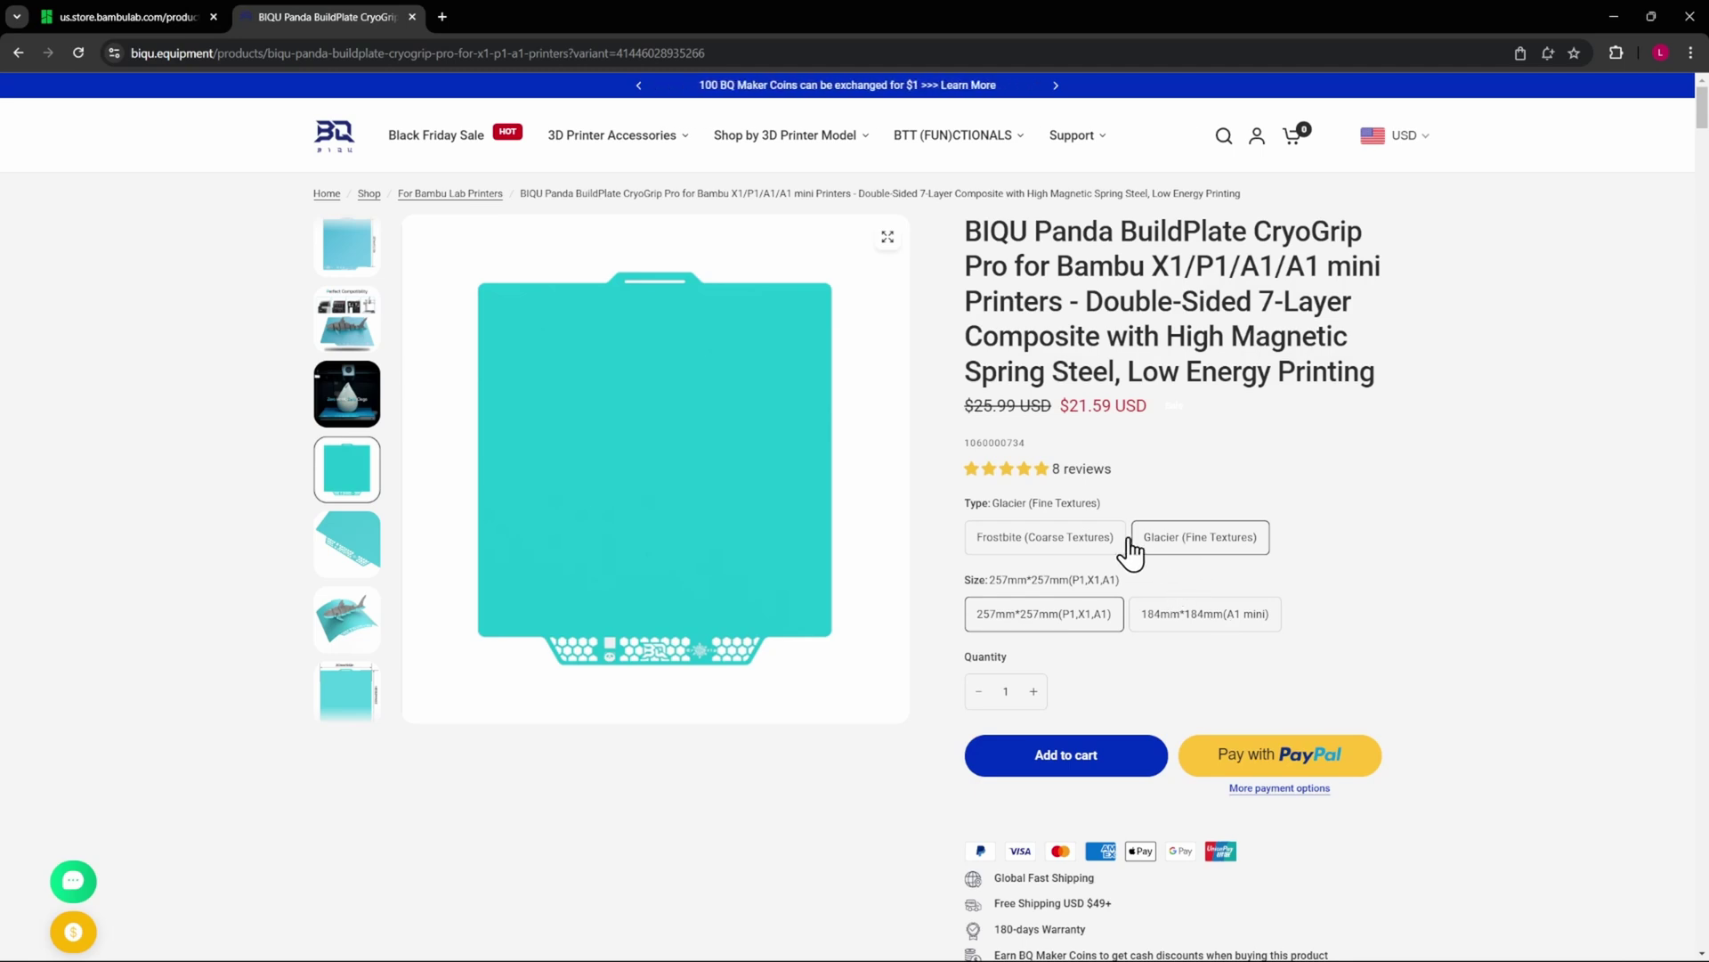
Compare Frostbite and Glacier in the 184mm*184mm size, end on Frostbite, then return to Bambu.
left_click(1007, 550)
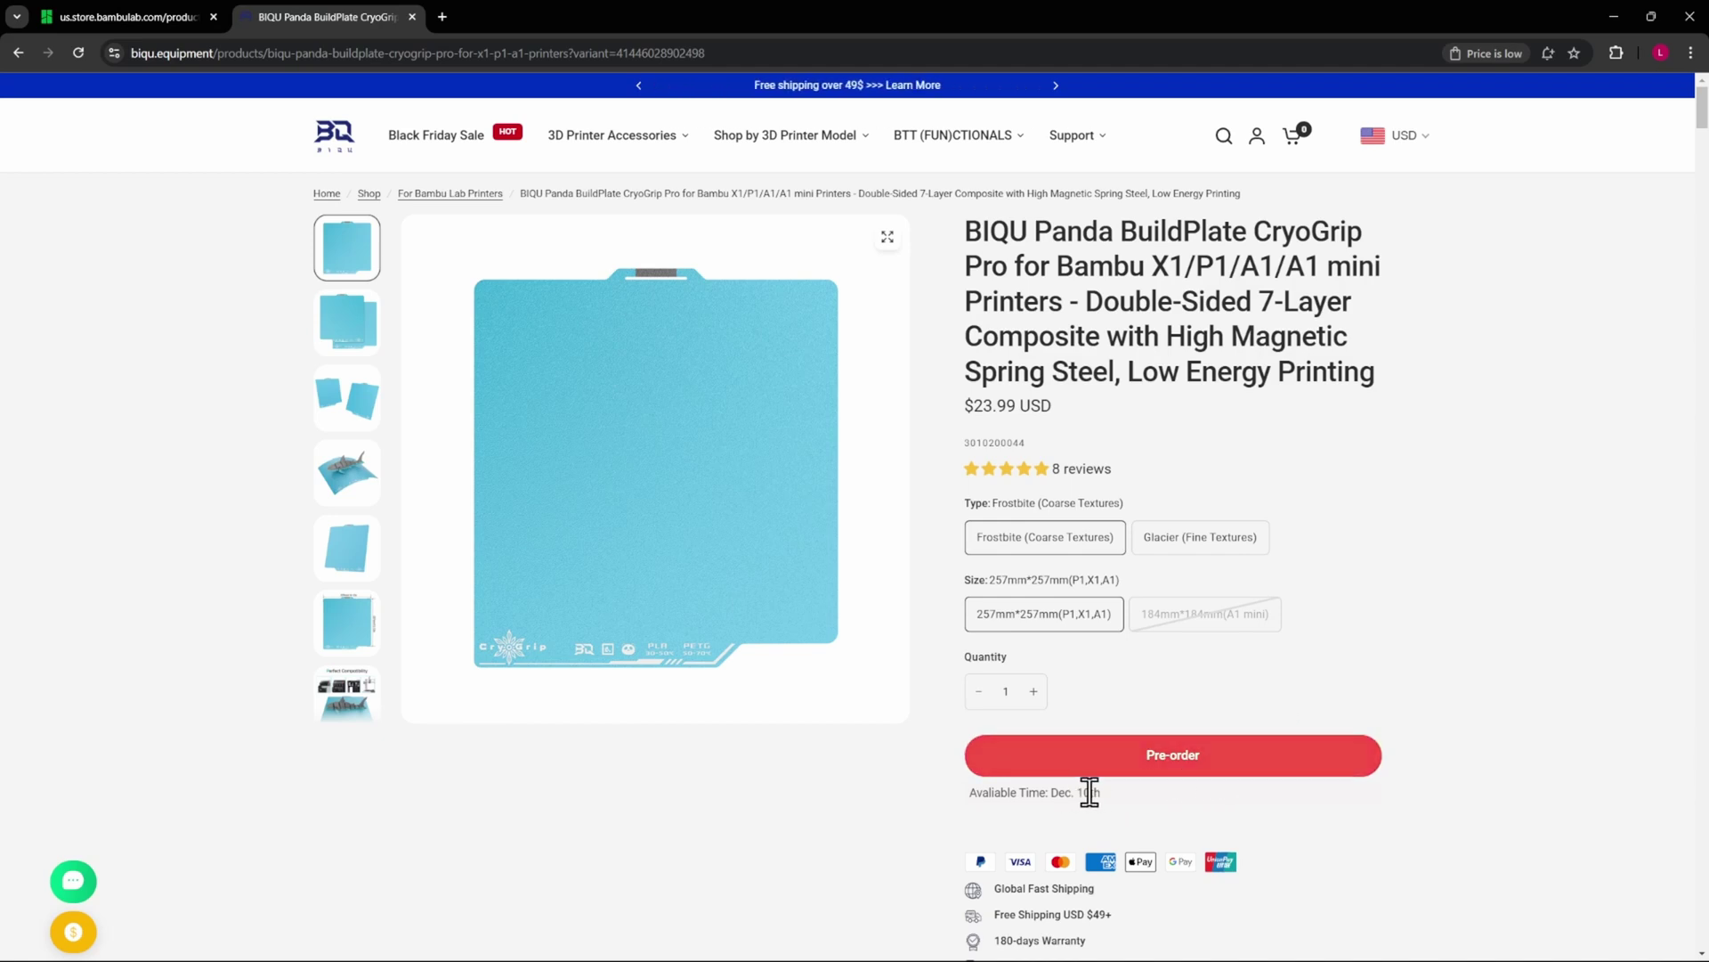
left_click(1193, 541)
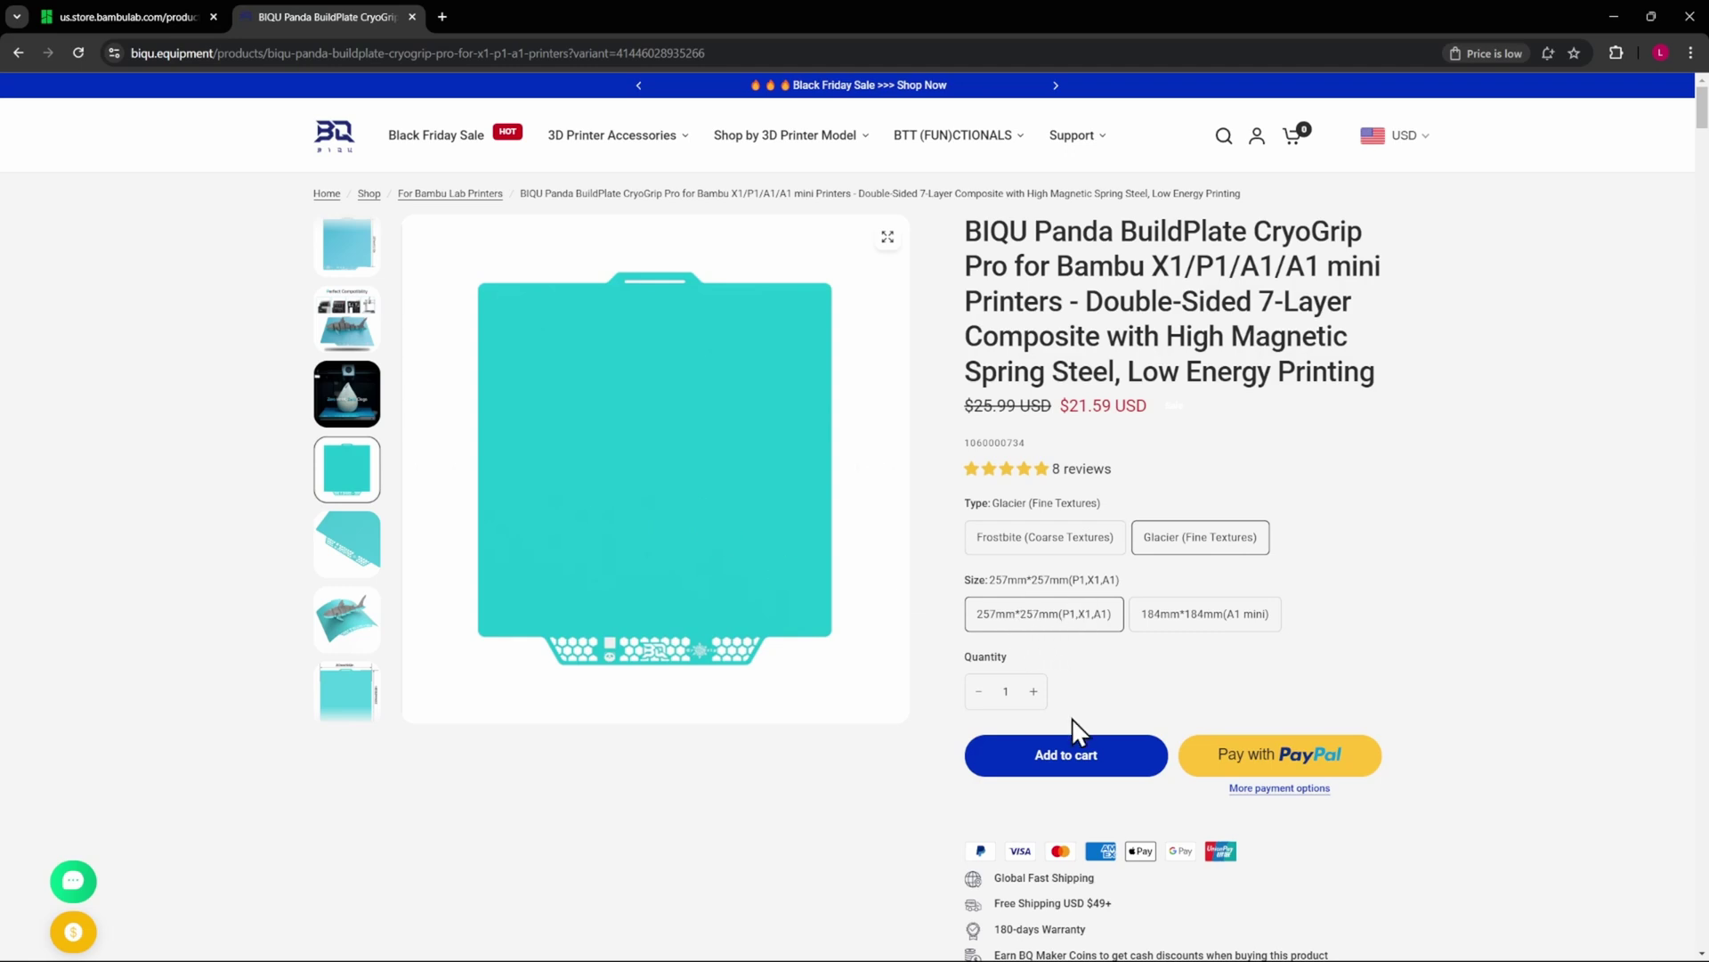
left_click(1246, 623)
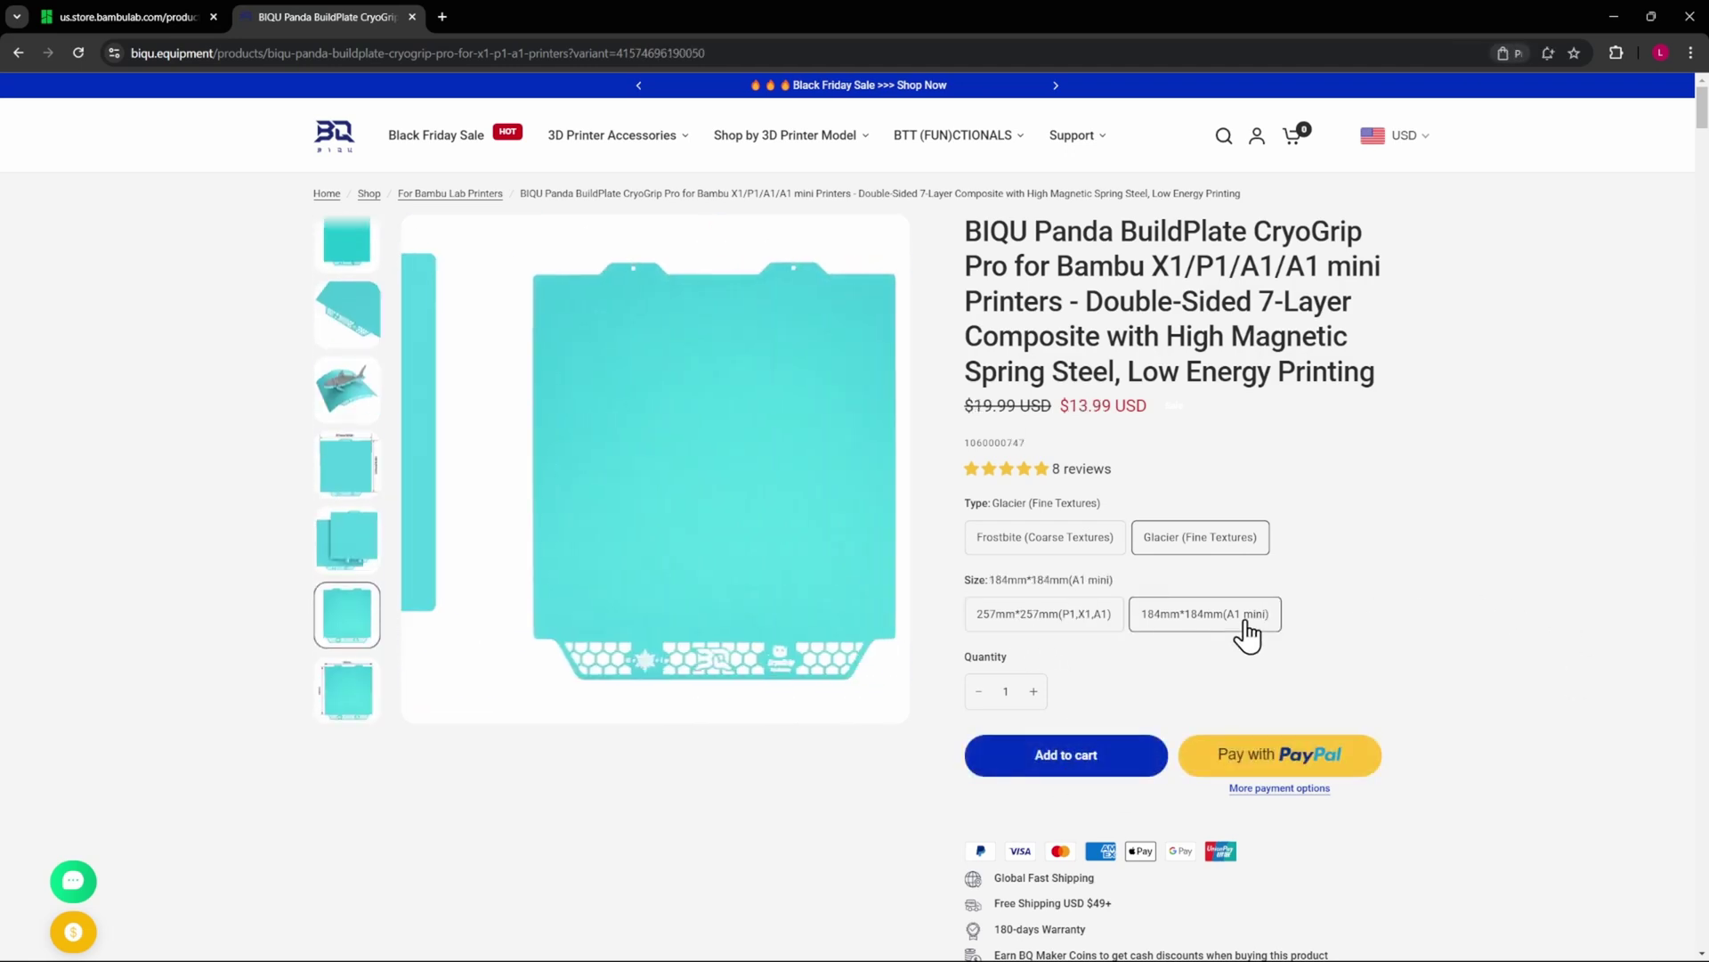
left_click(1068, 545)
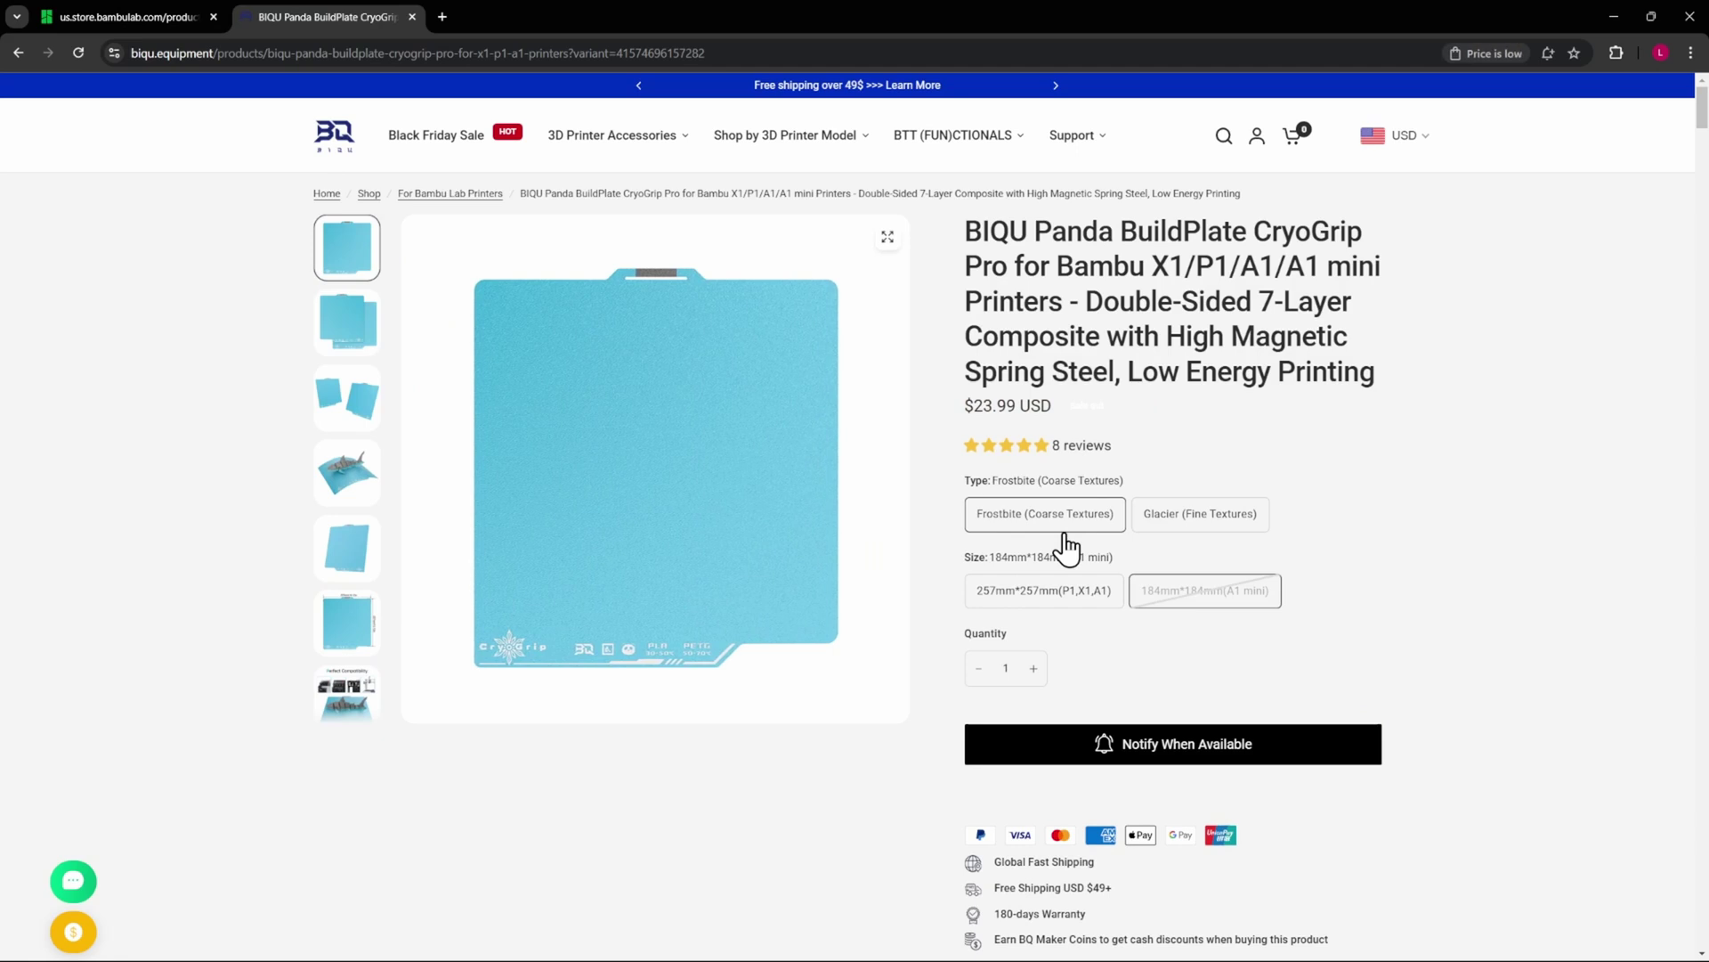
left_click(1169, 513)
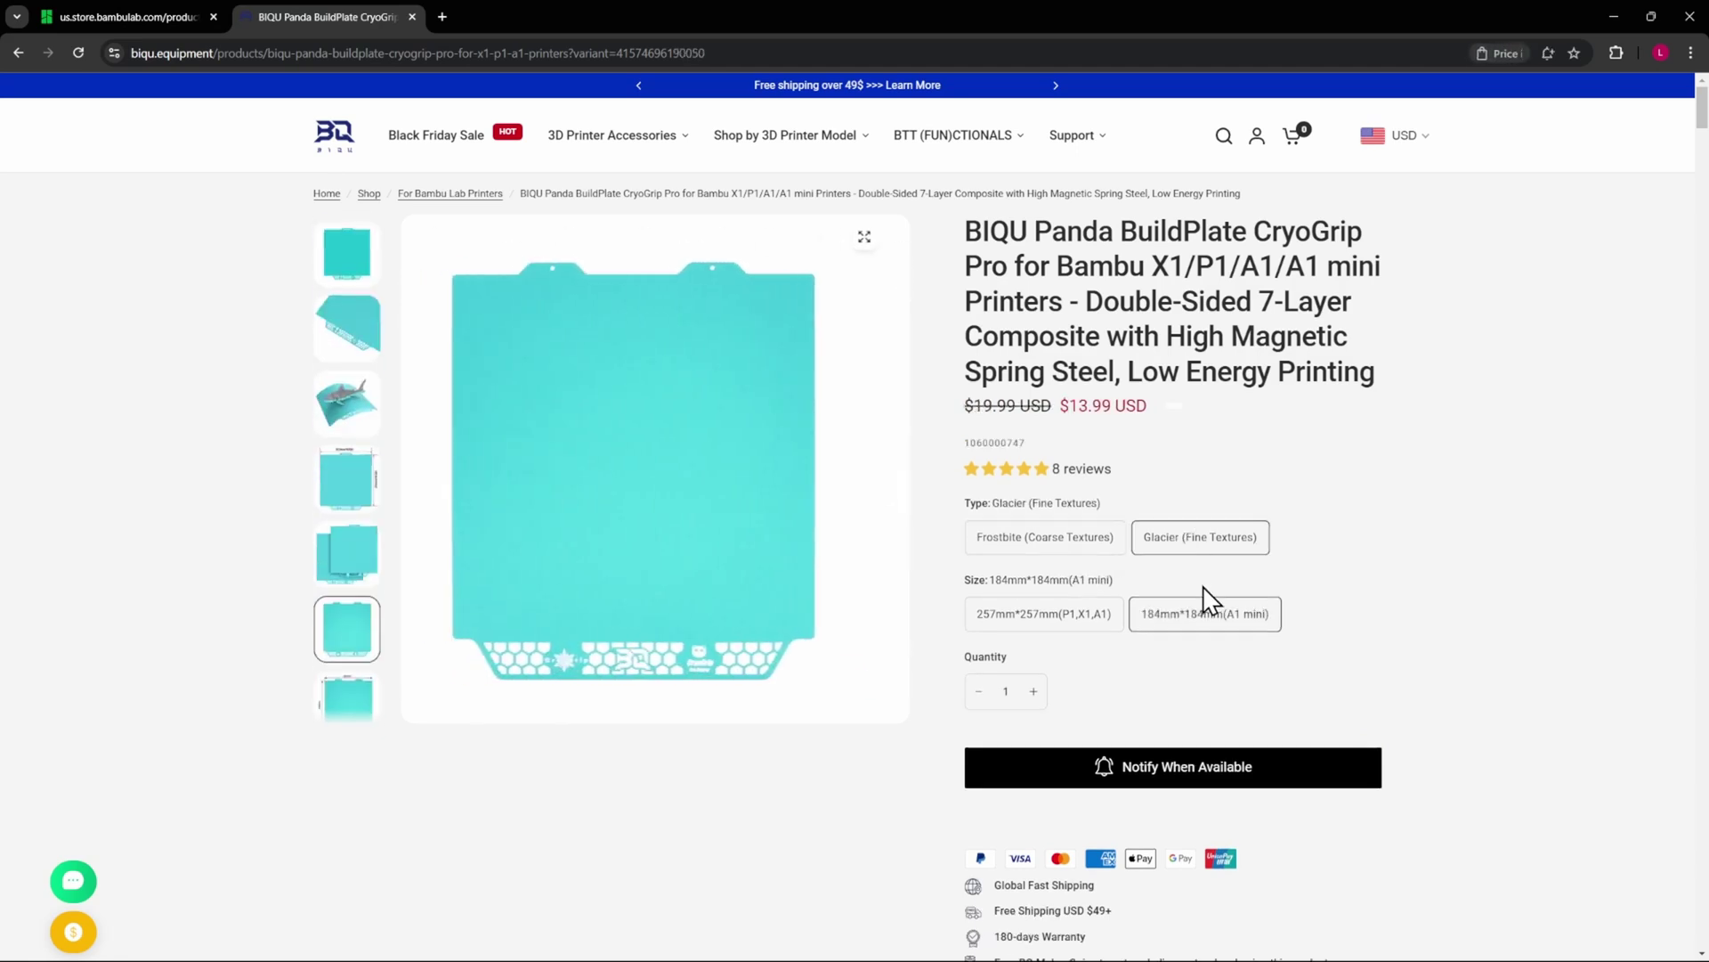
left_click(1040, 539)
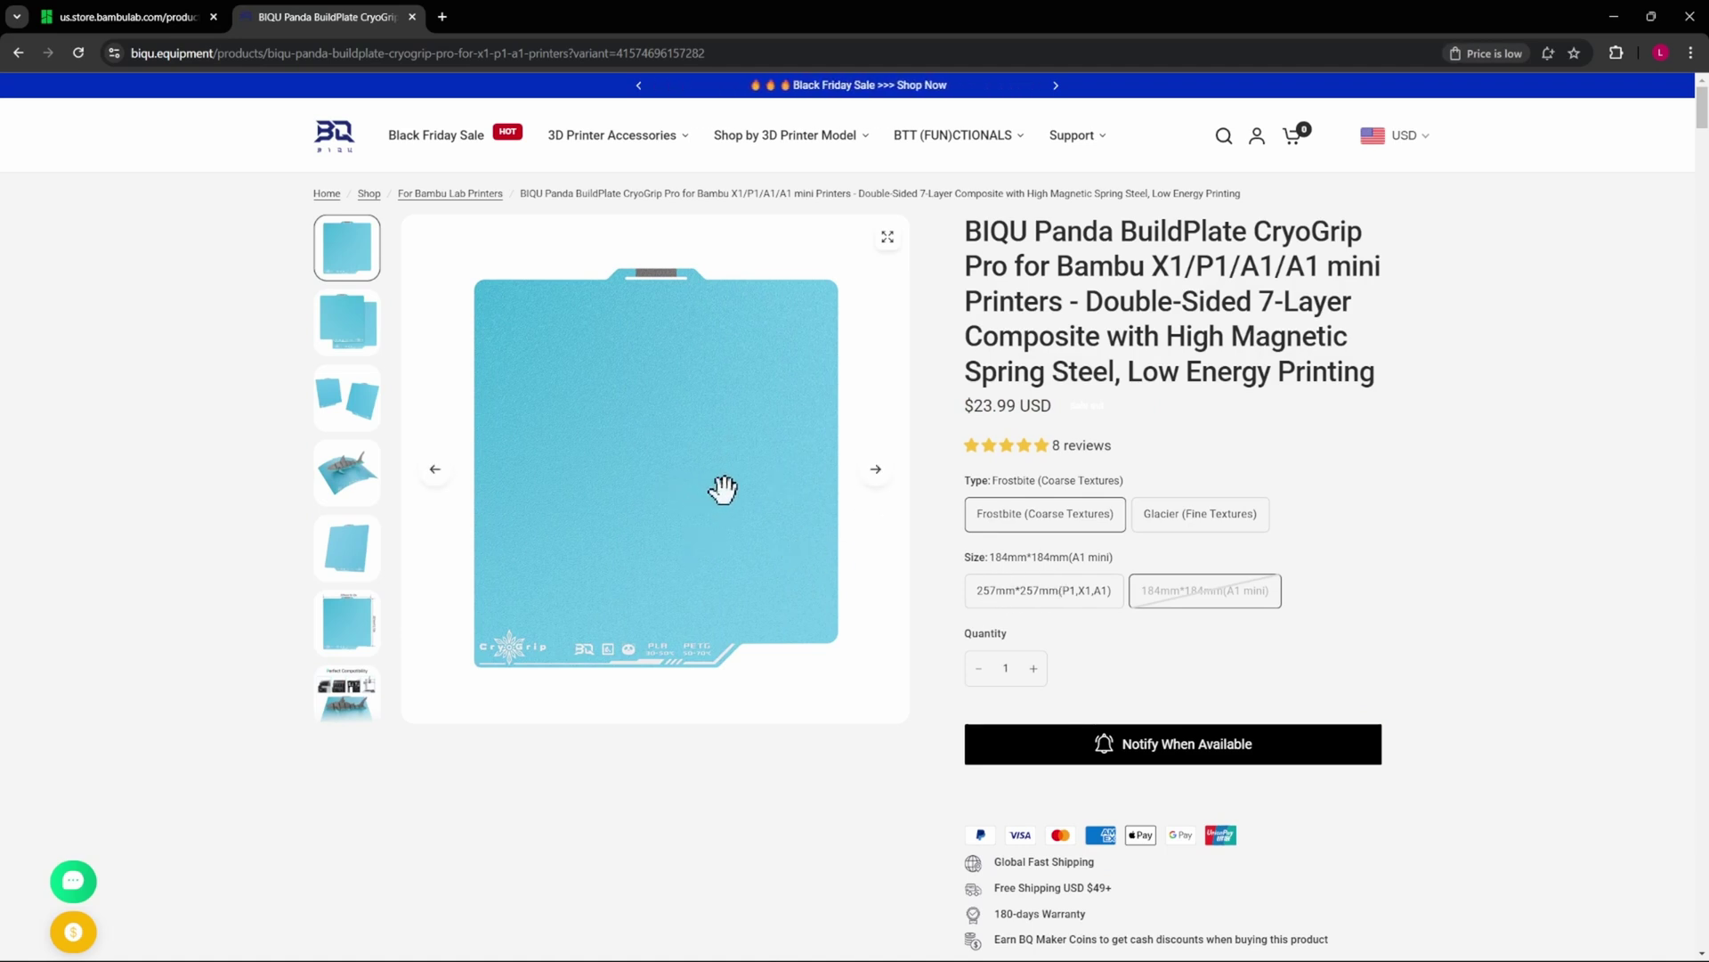
left_click(100, 18)
Scroll back up to the 'Say Goodbye to Print Failures' adhesion section.
scroll(953, 722, "up", 15)
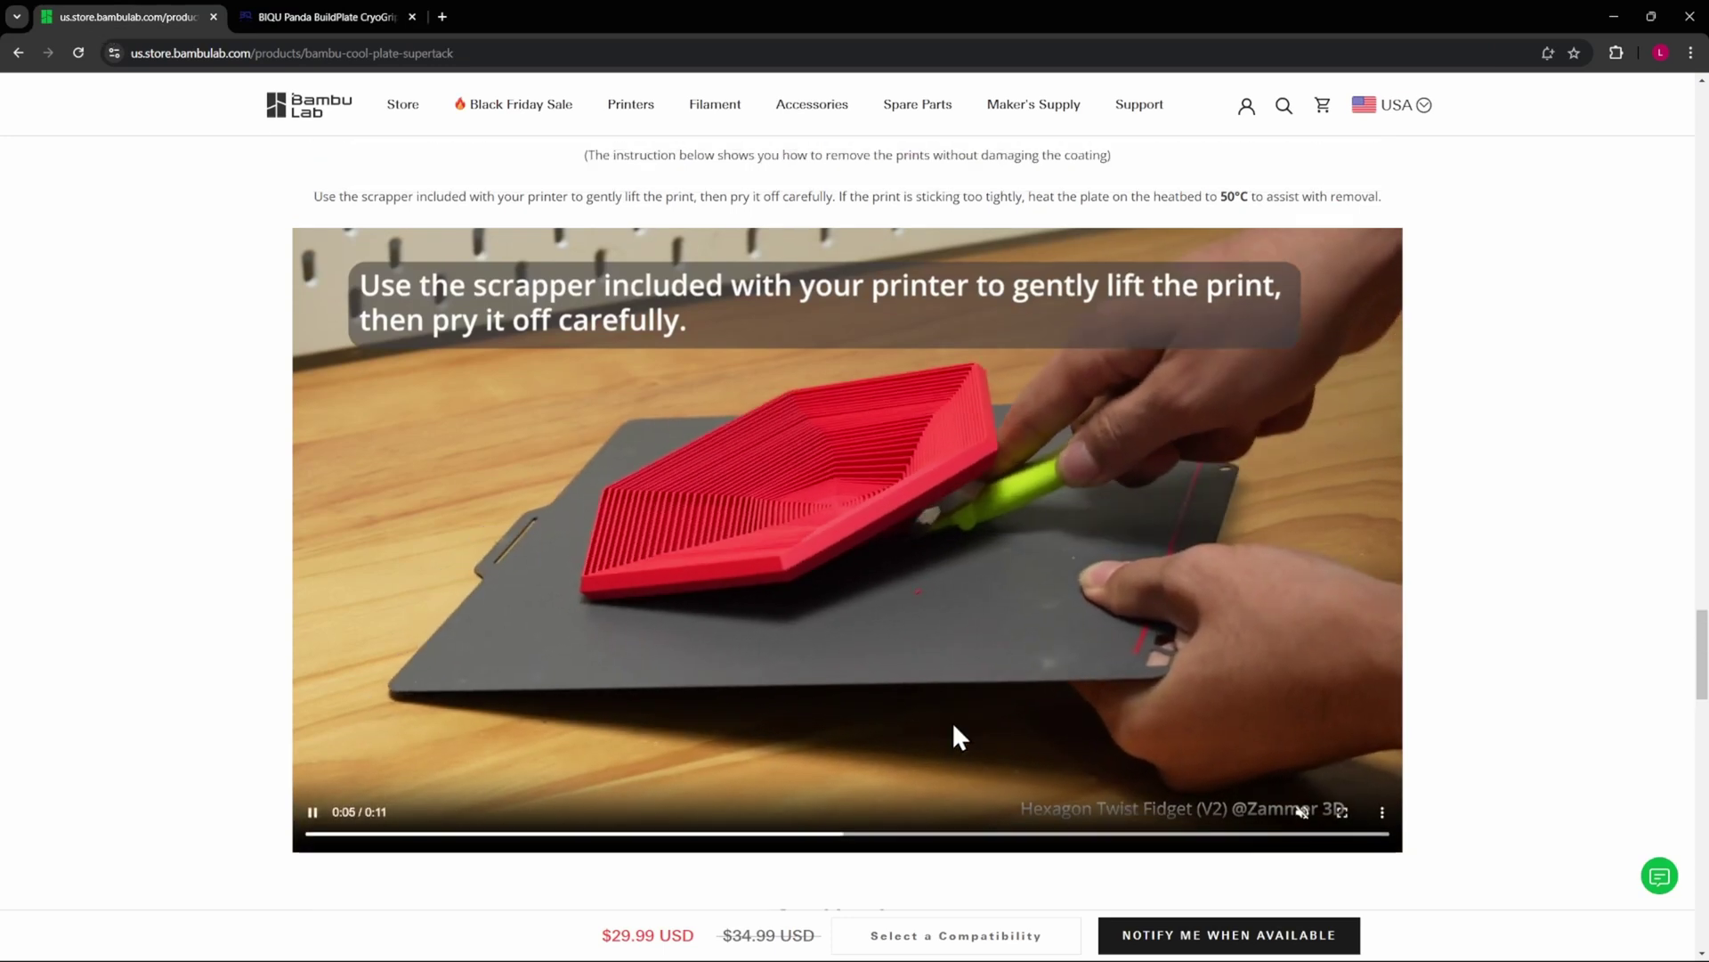
scroll(948, 712, "up", 20)
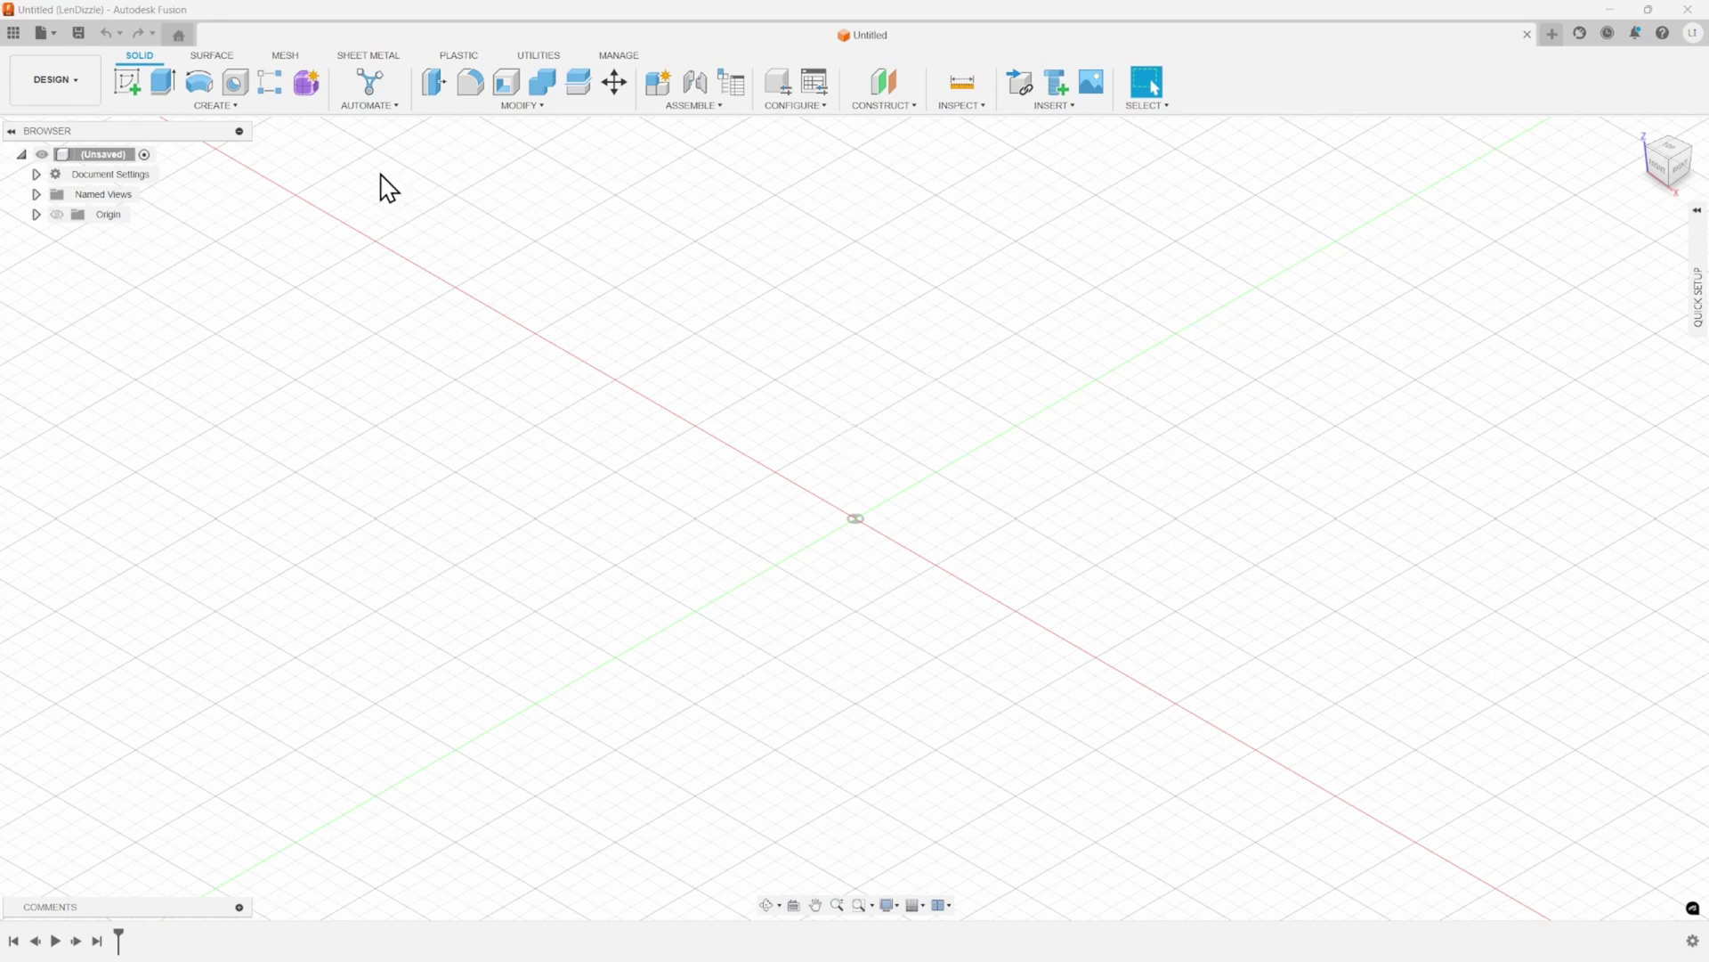
Start a new sketch in the empty design and choose an origin plane.
left_click(127, 87)
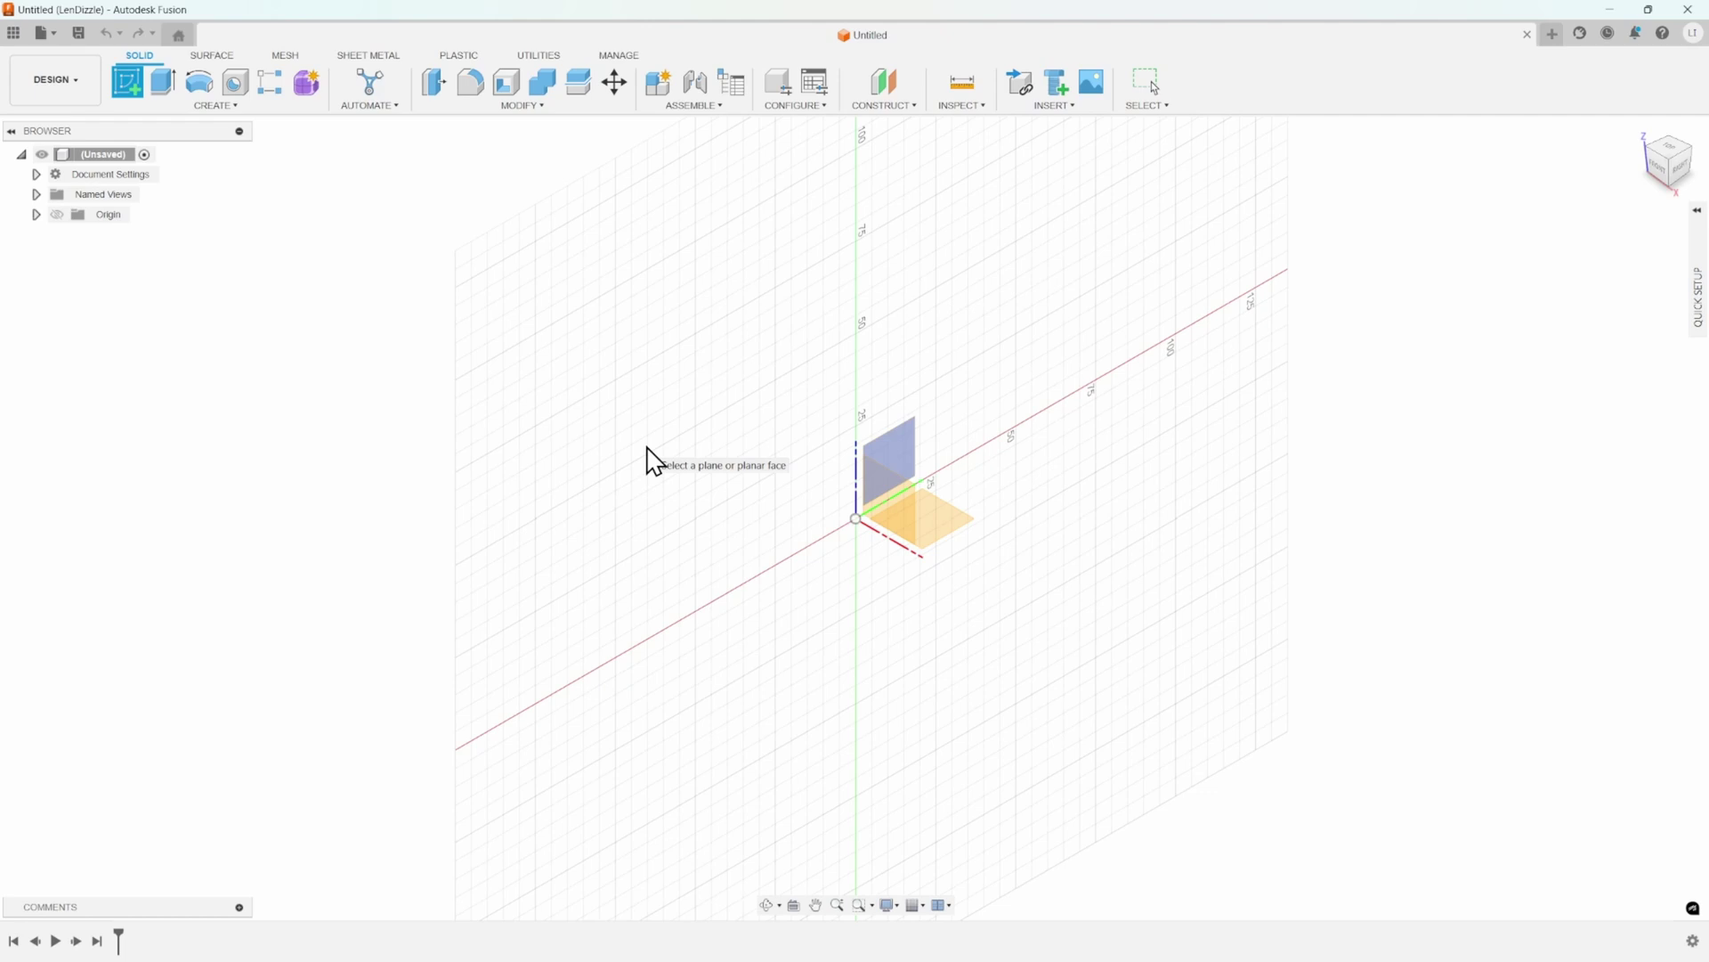
left_click(890, 458)
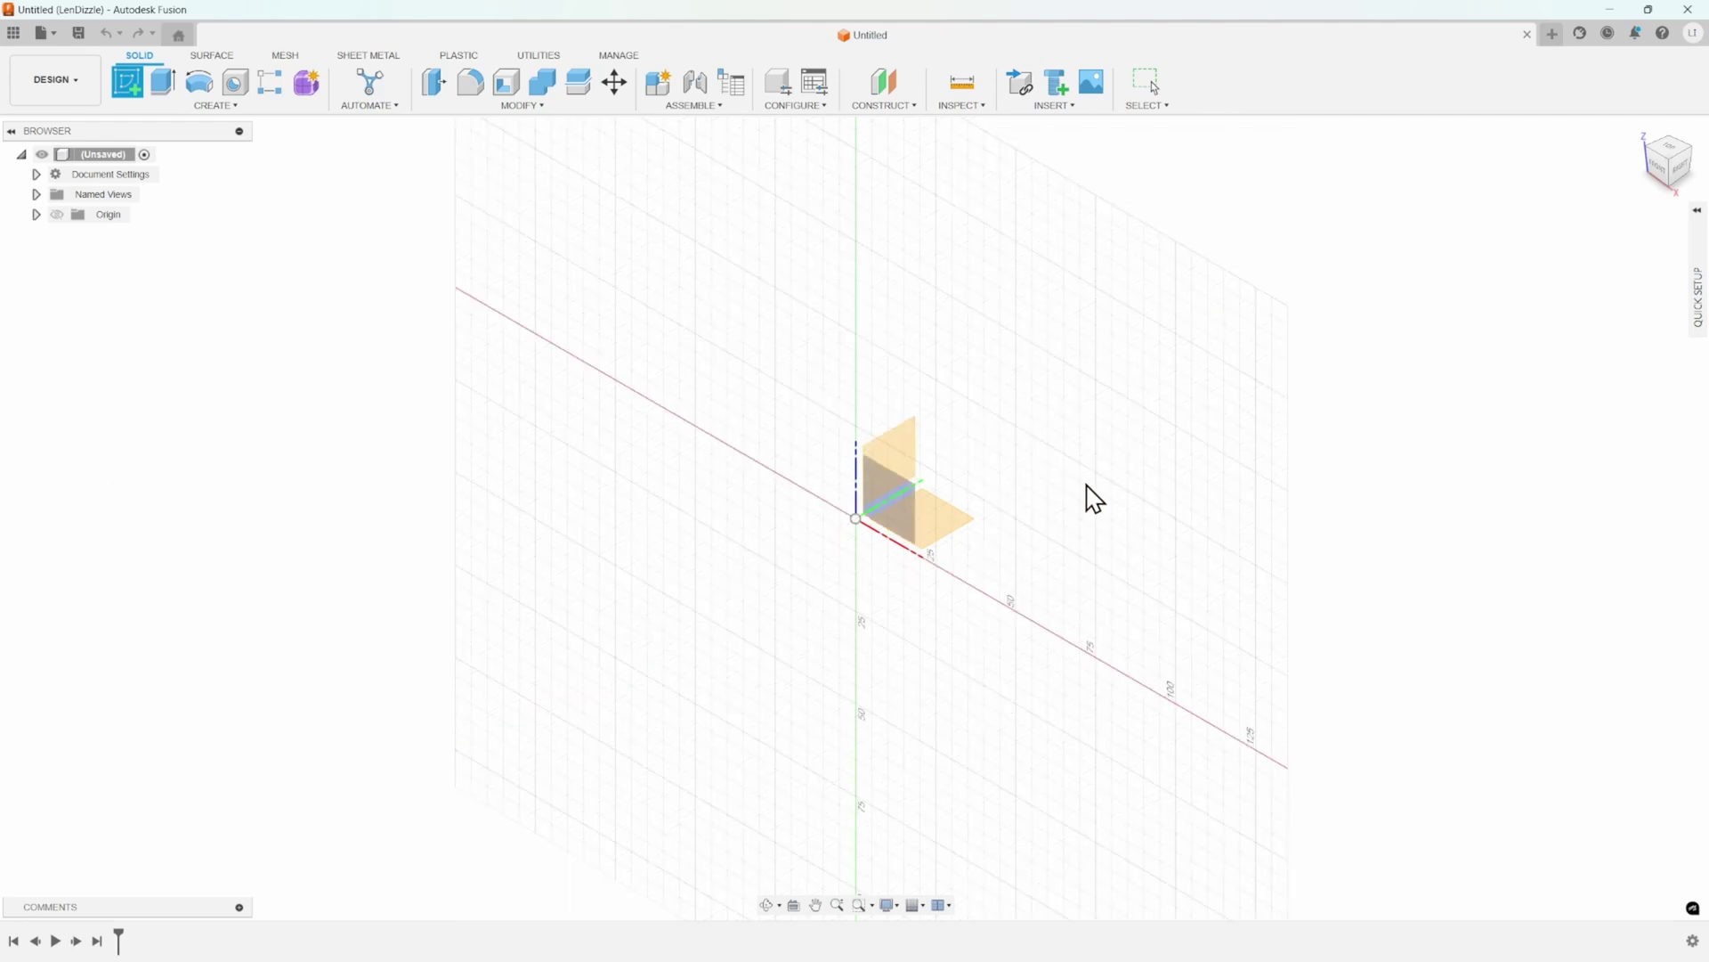
Draw a 230 × 230 mm two-point rectangle from the origin.
left_click(955, 537)
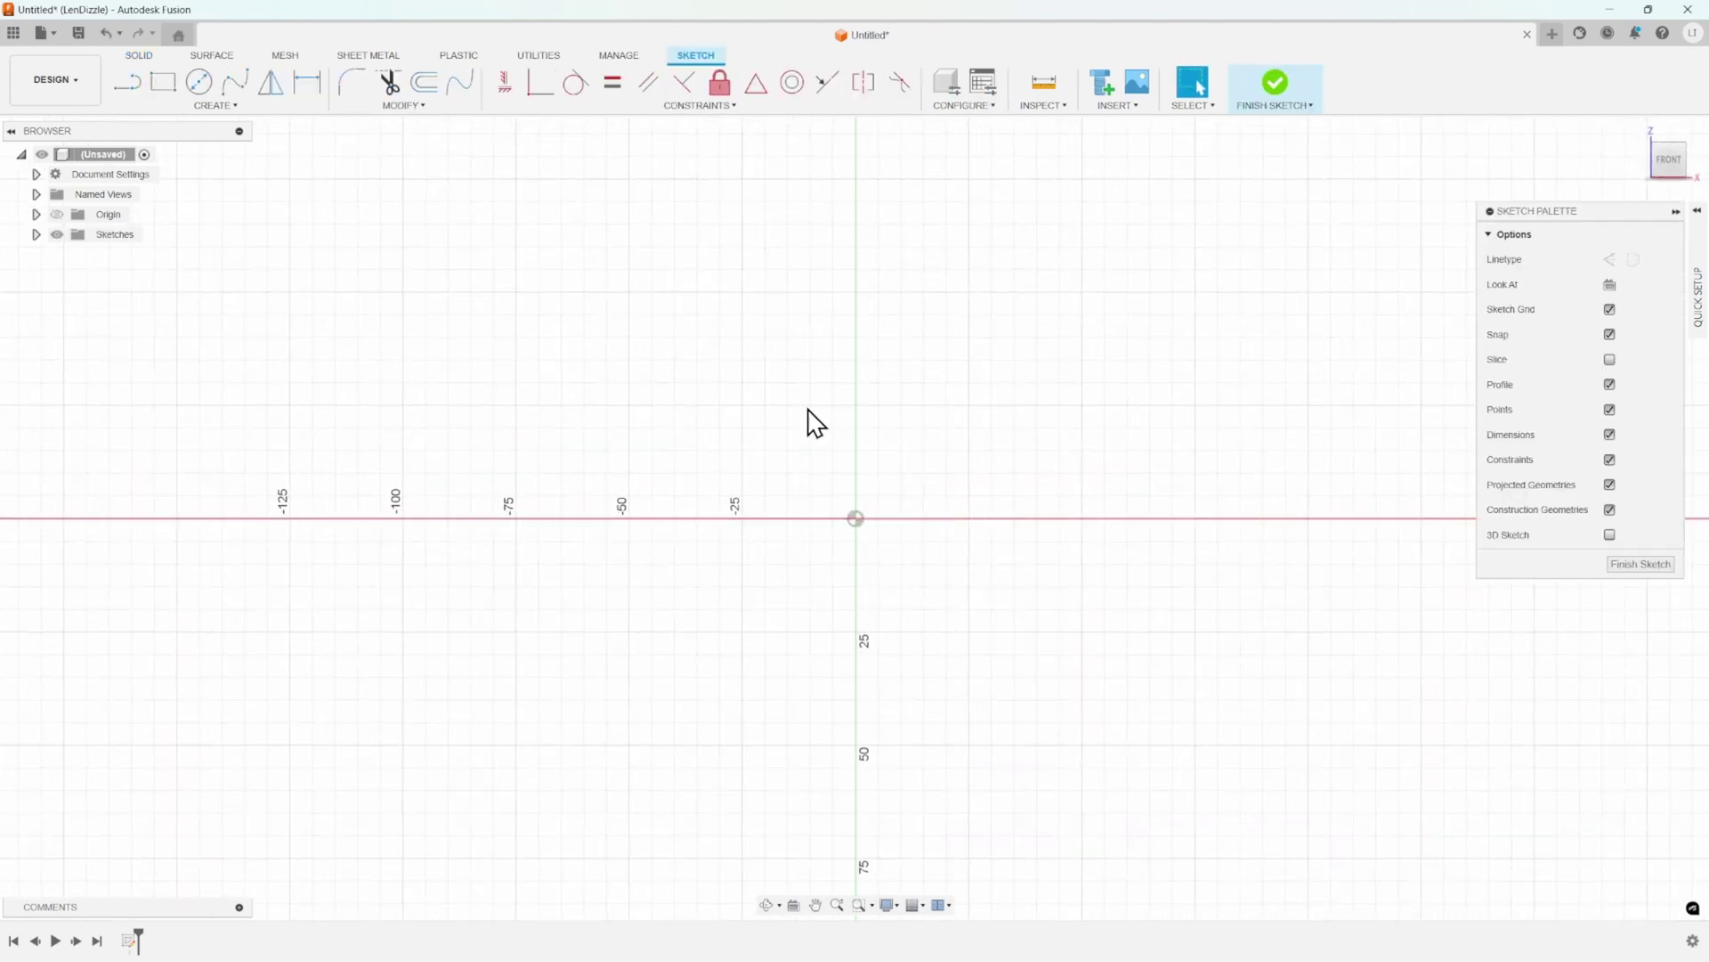
left_click(165, 81)
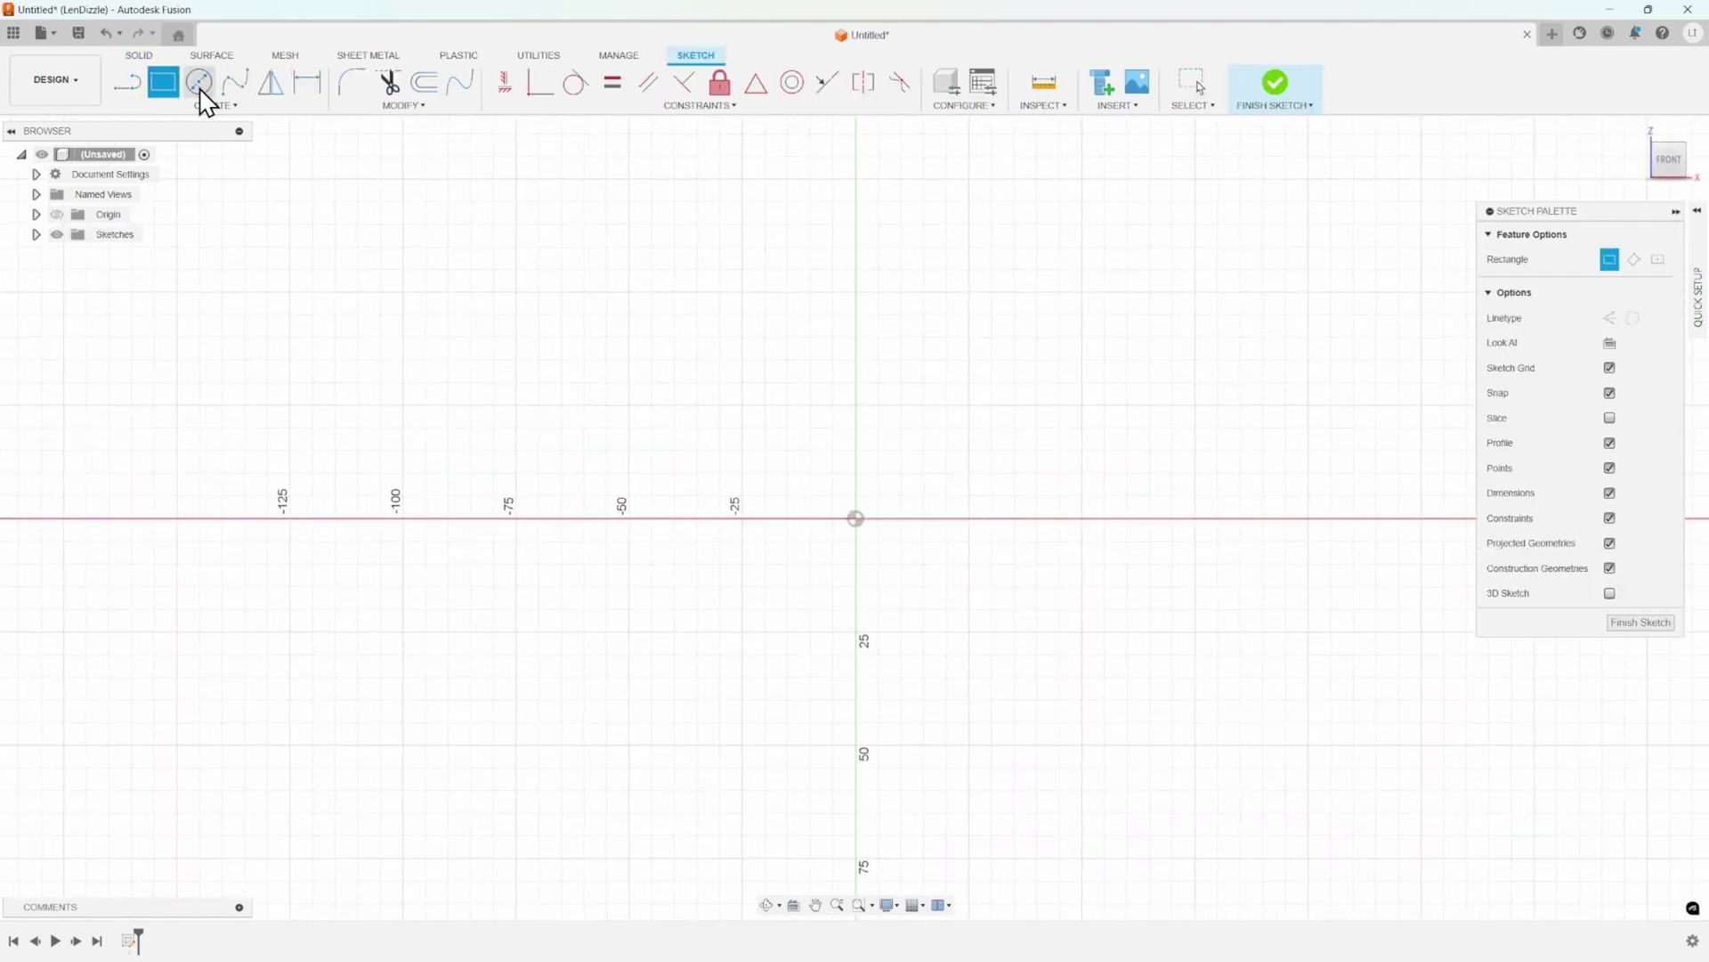
left_click(856, 518)
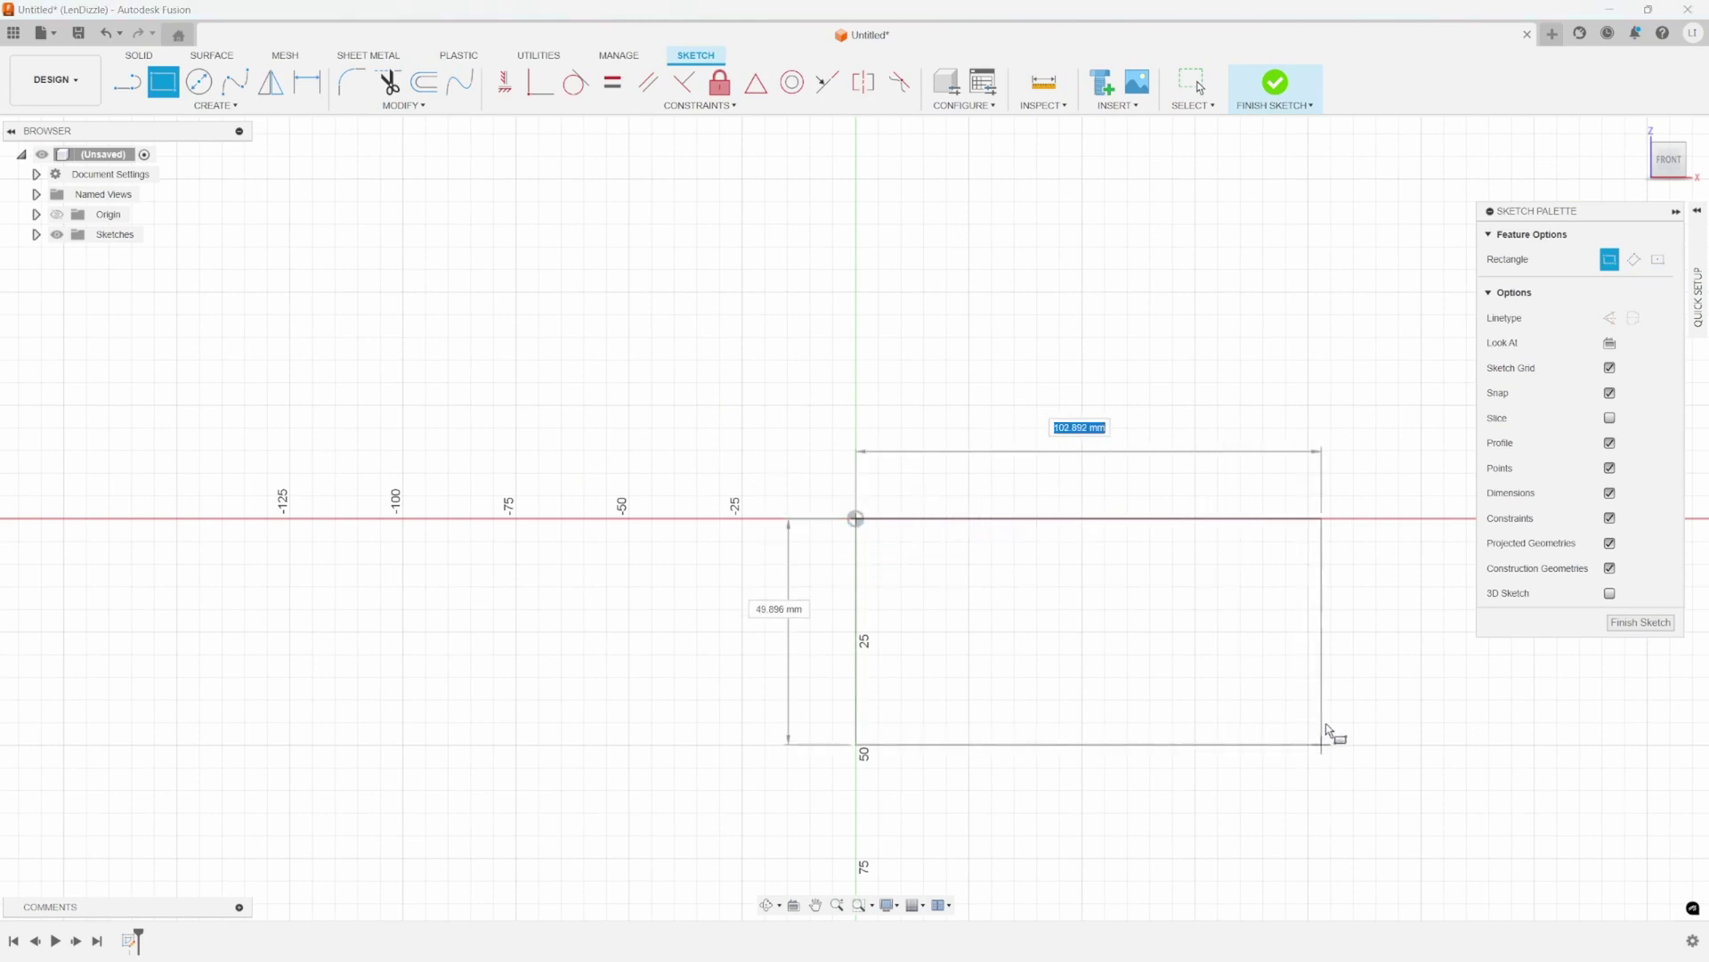
key("Tab")
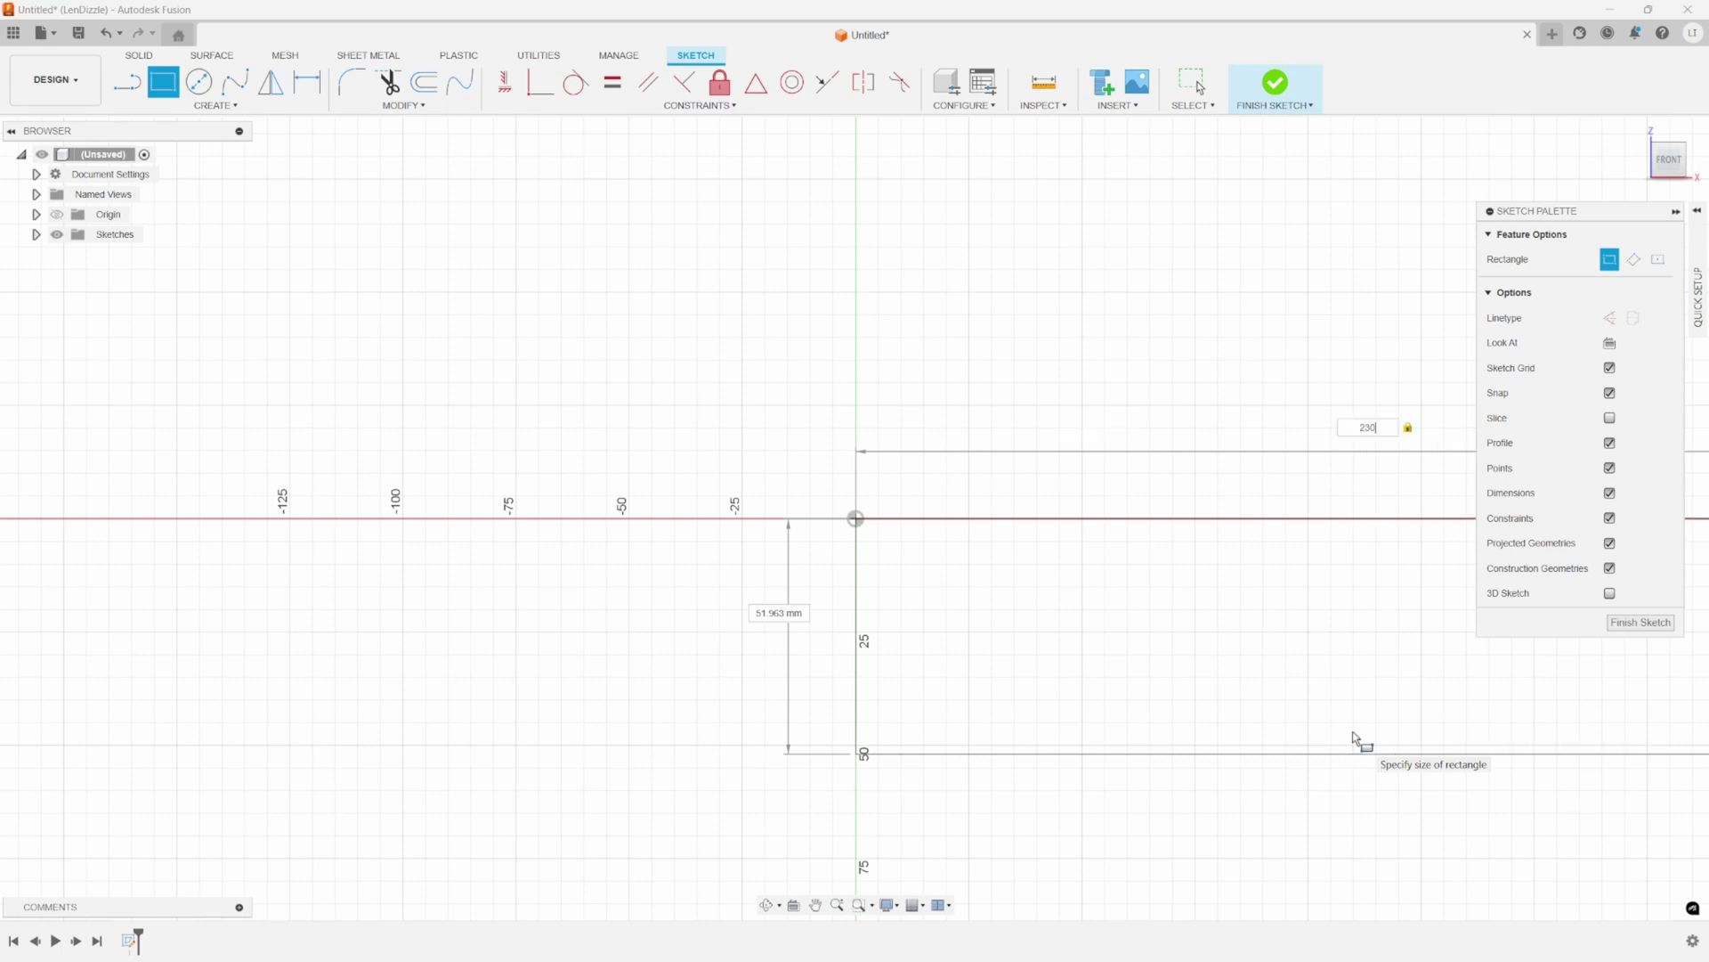
type("230")
key("Tab")
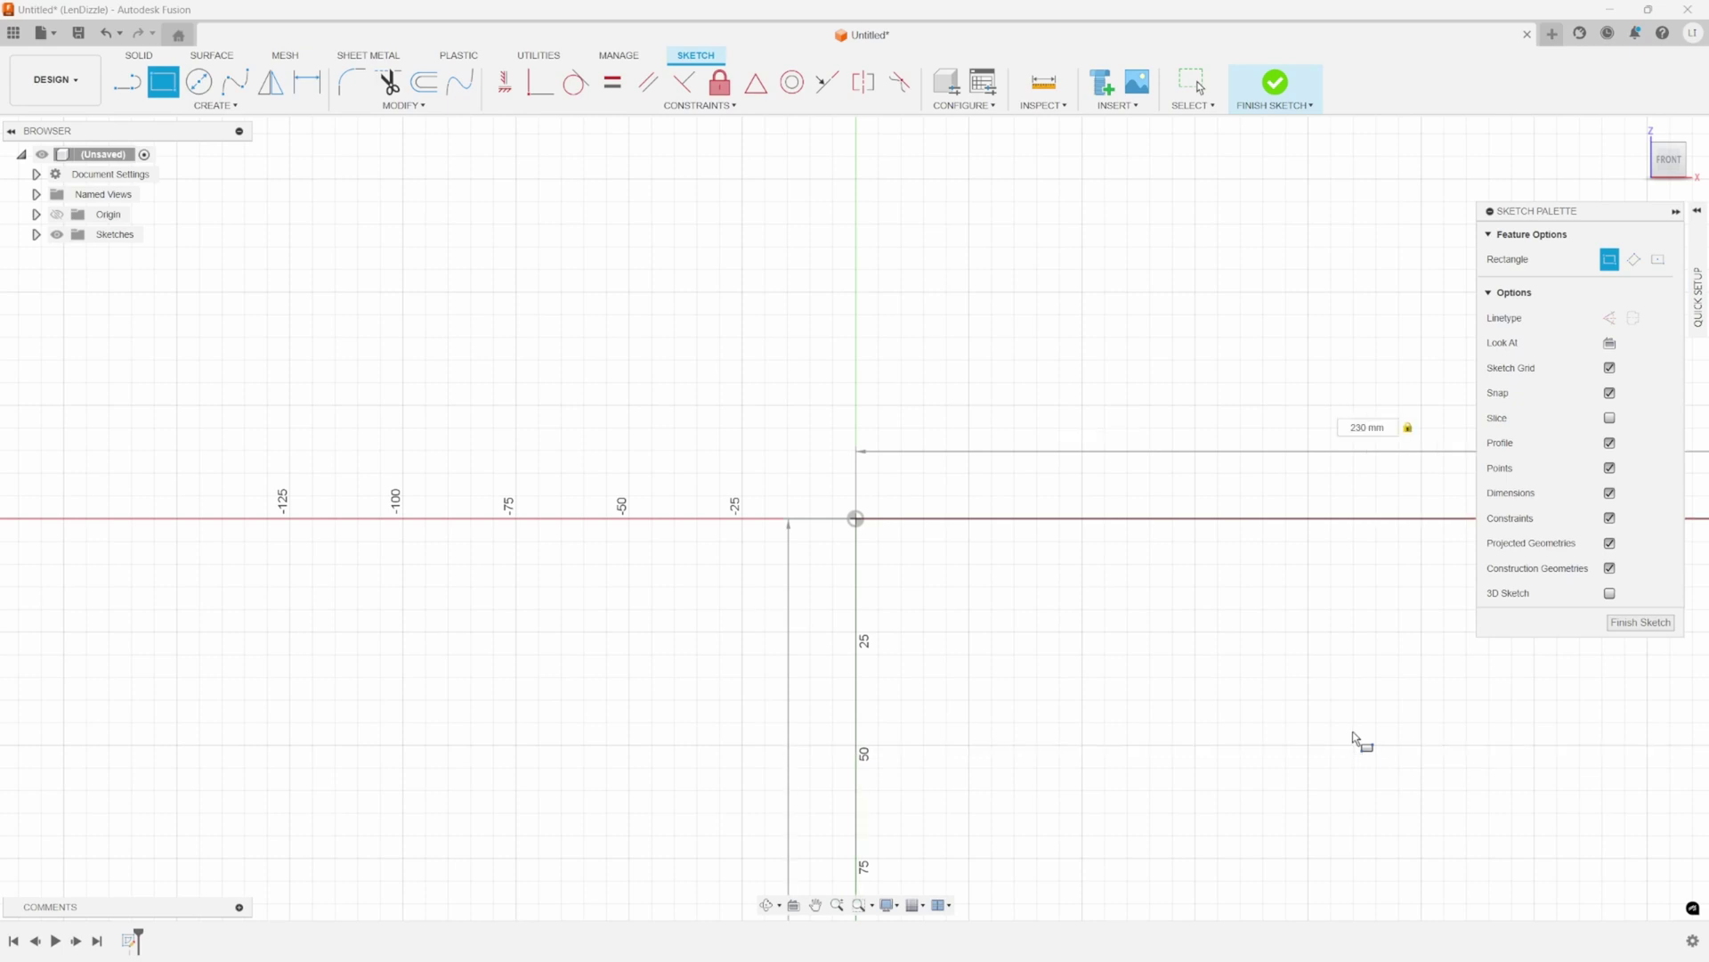
key("Return")
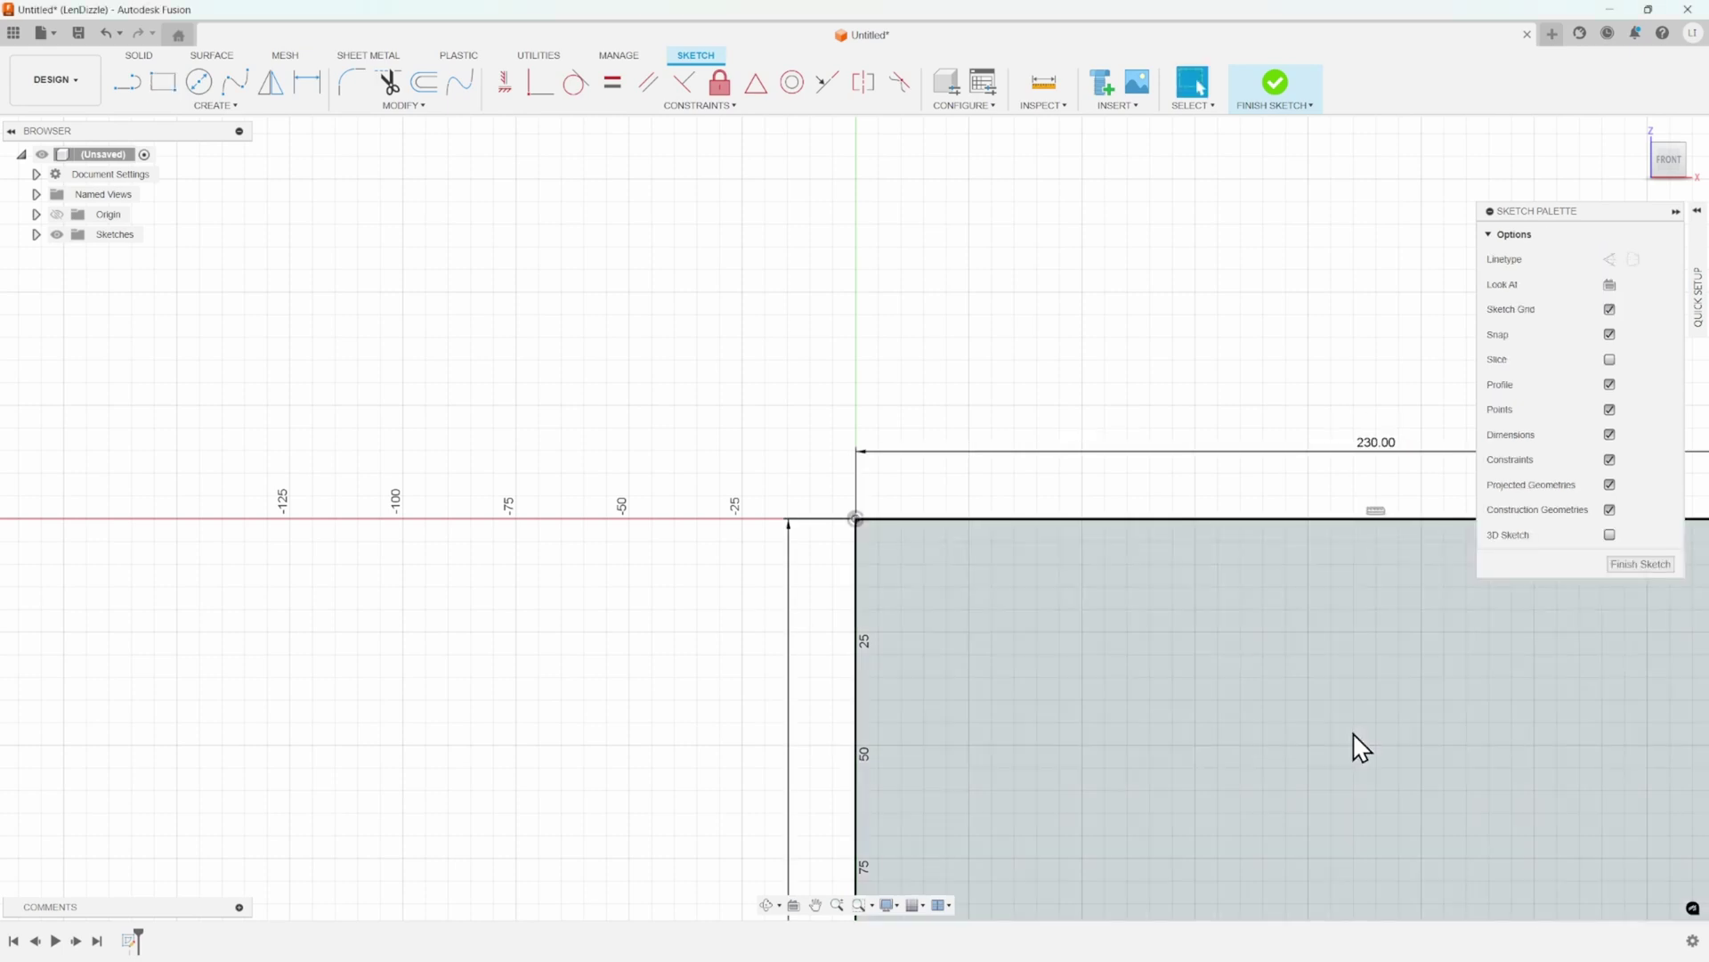
Frame the full square and its dimensions, then finish the sketch.
scroll(1346, 732, "up", 3)
scroll(1346, 728, "down", 4)
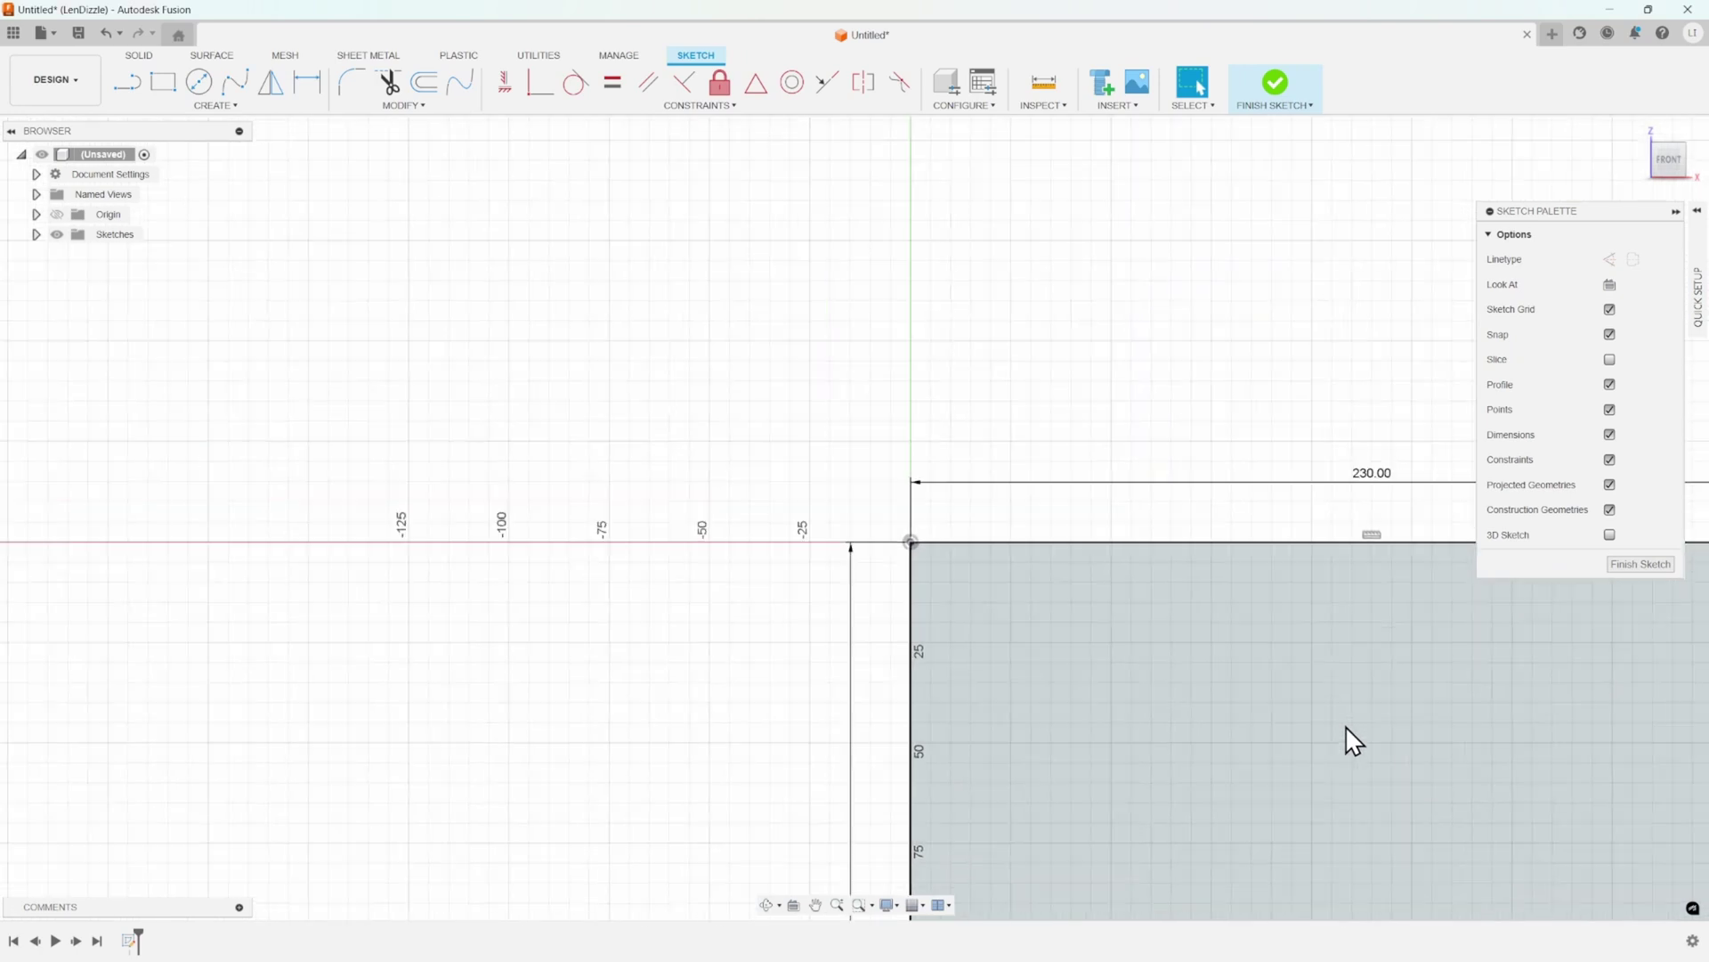
middle_click_drag(1344, 725, 702, 199)
scroll(768, 247, "down", 1)
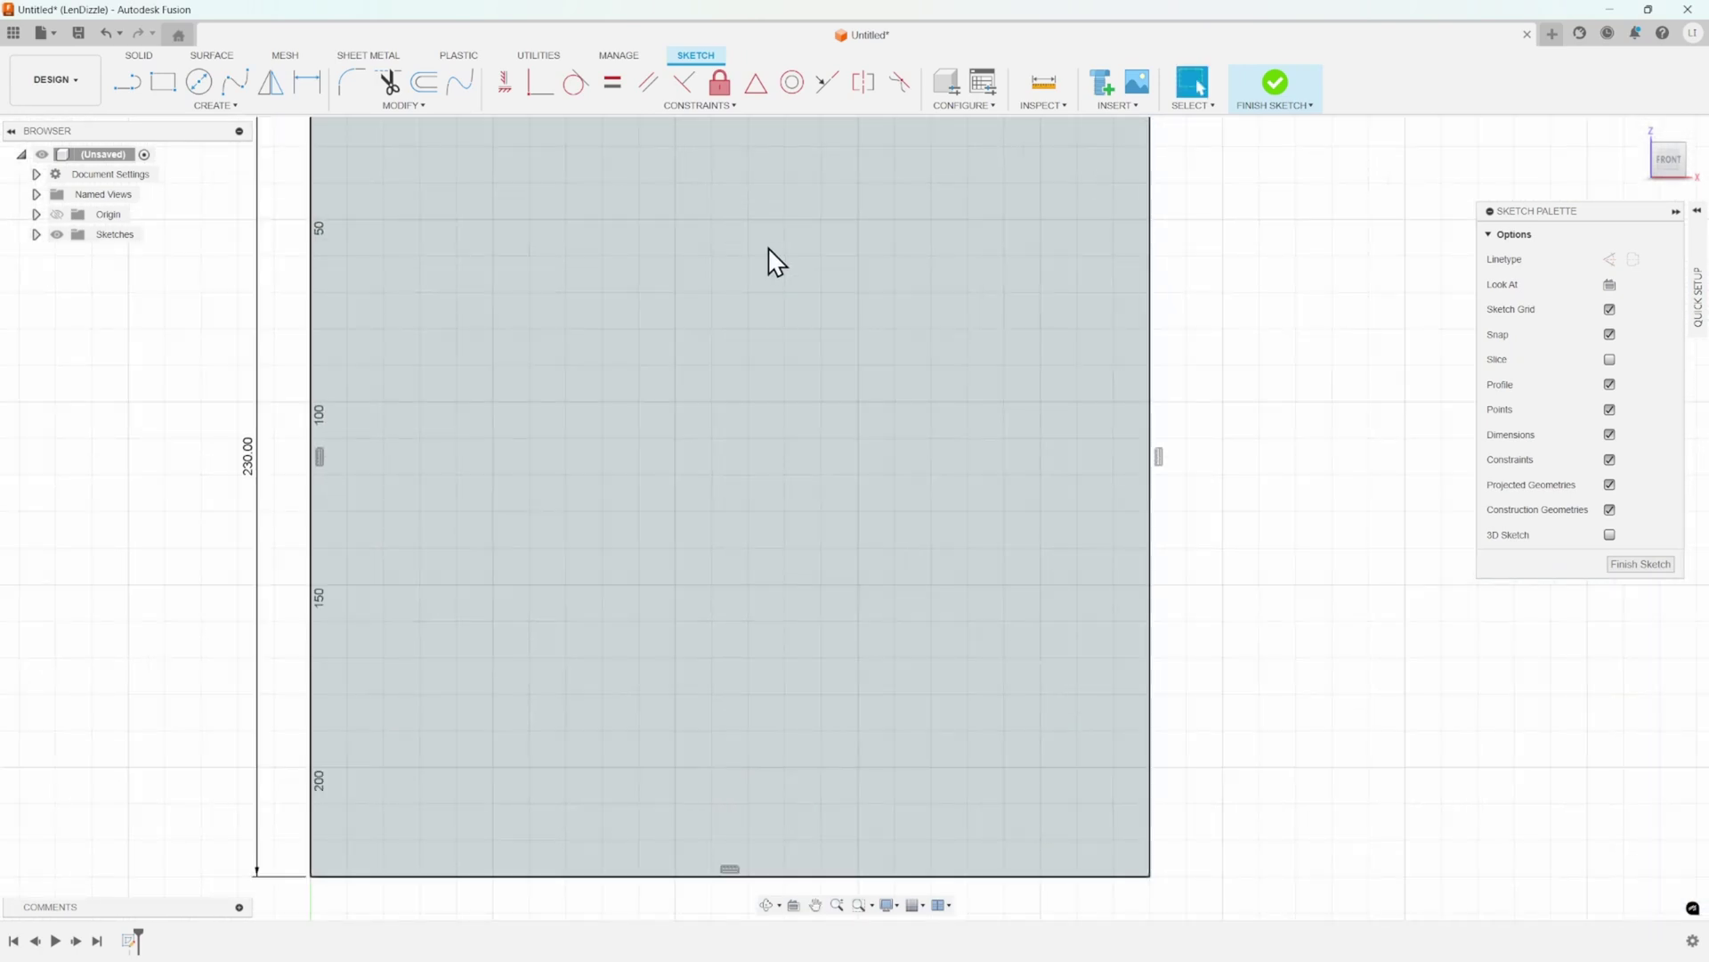
scroll(790, 389, "down", 1)
middle_click_drag(790, 389, 896, 546)
scroll(892, 528, "down", 1)
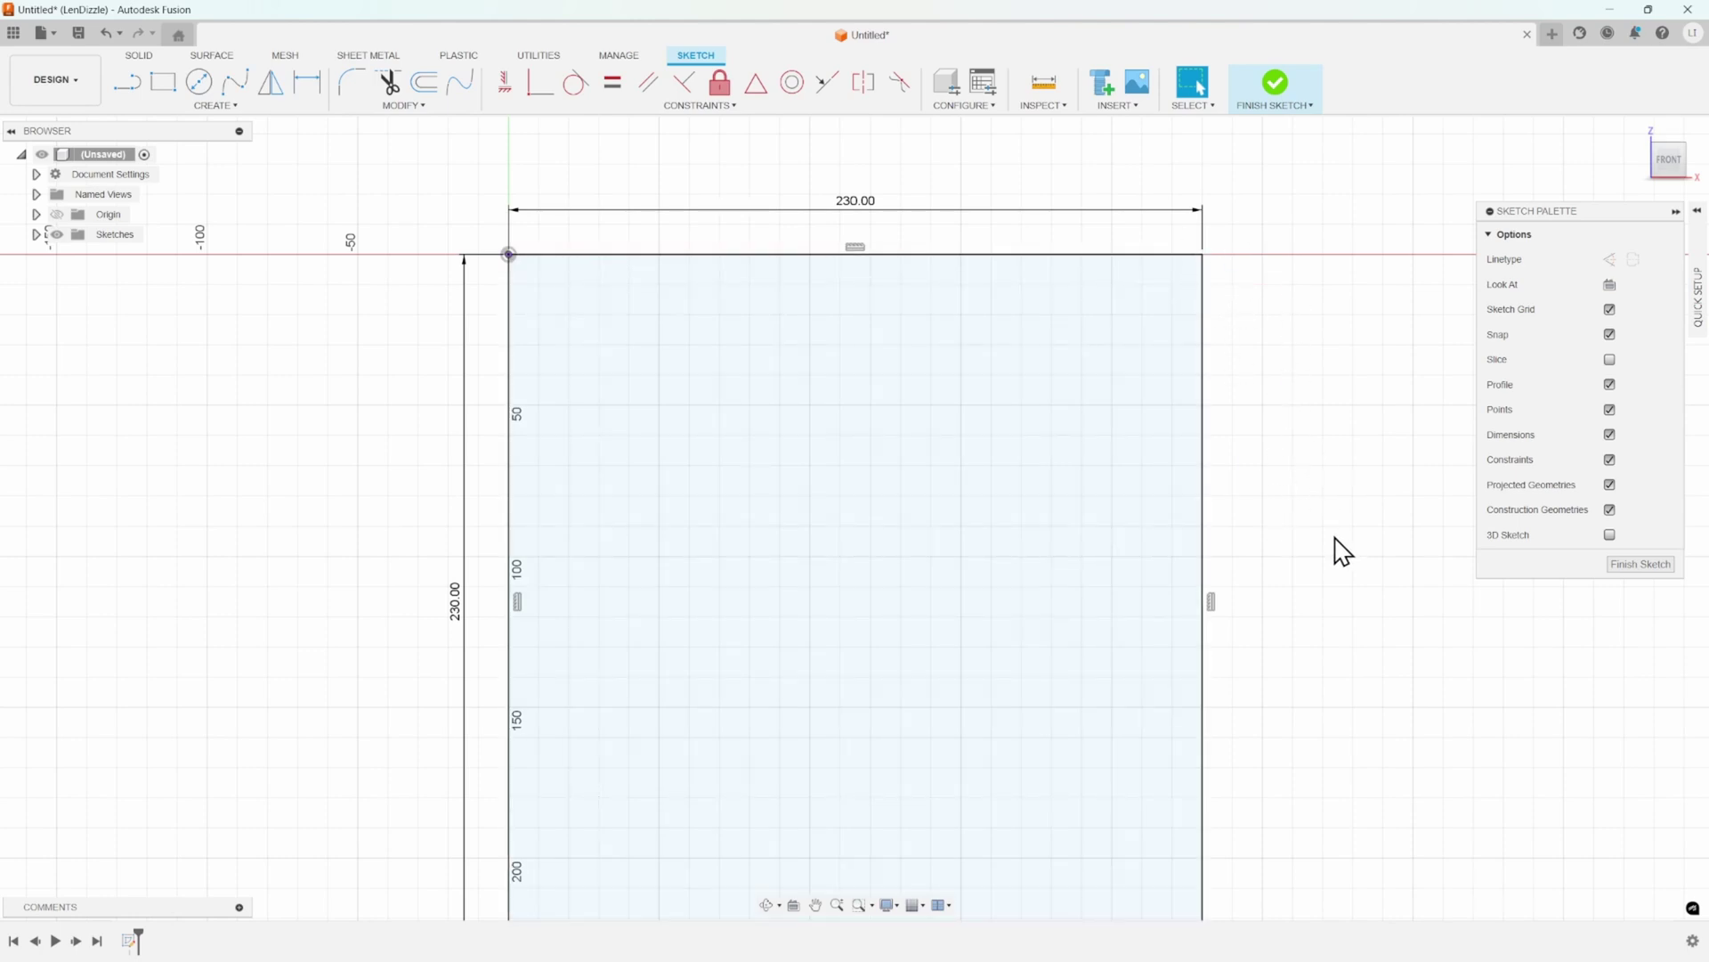
left_click(1640, 564)
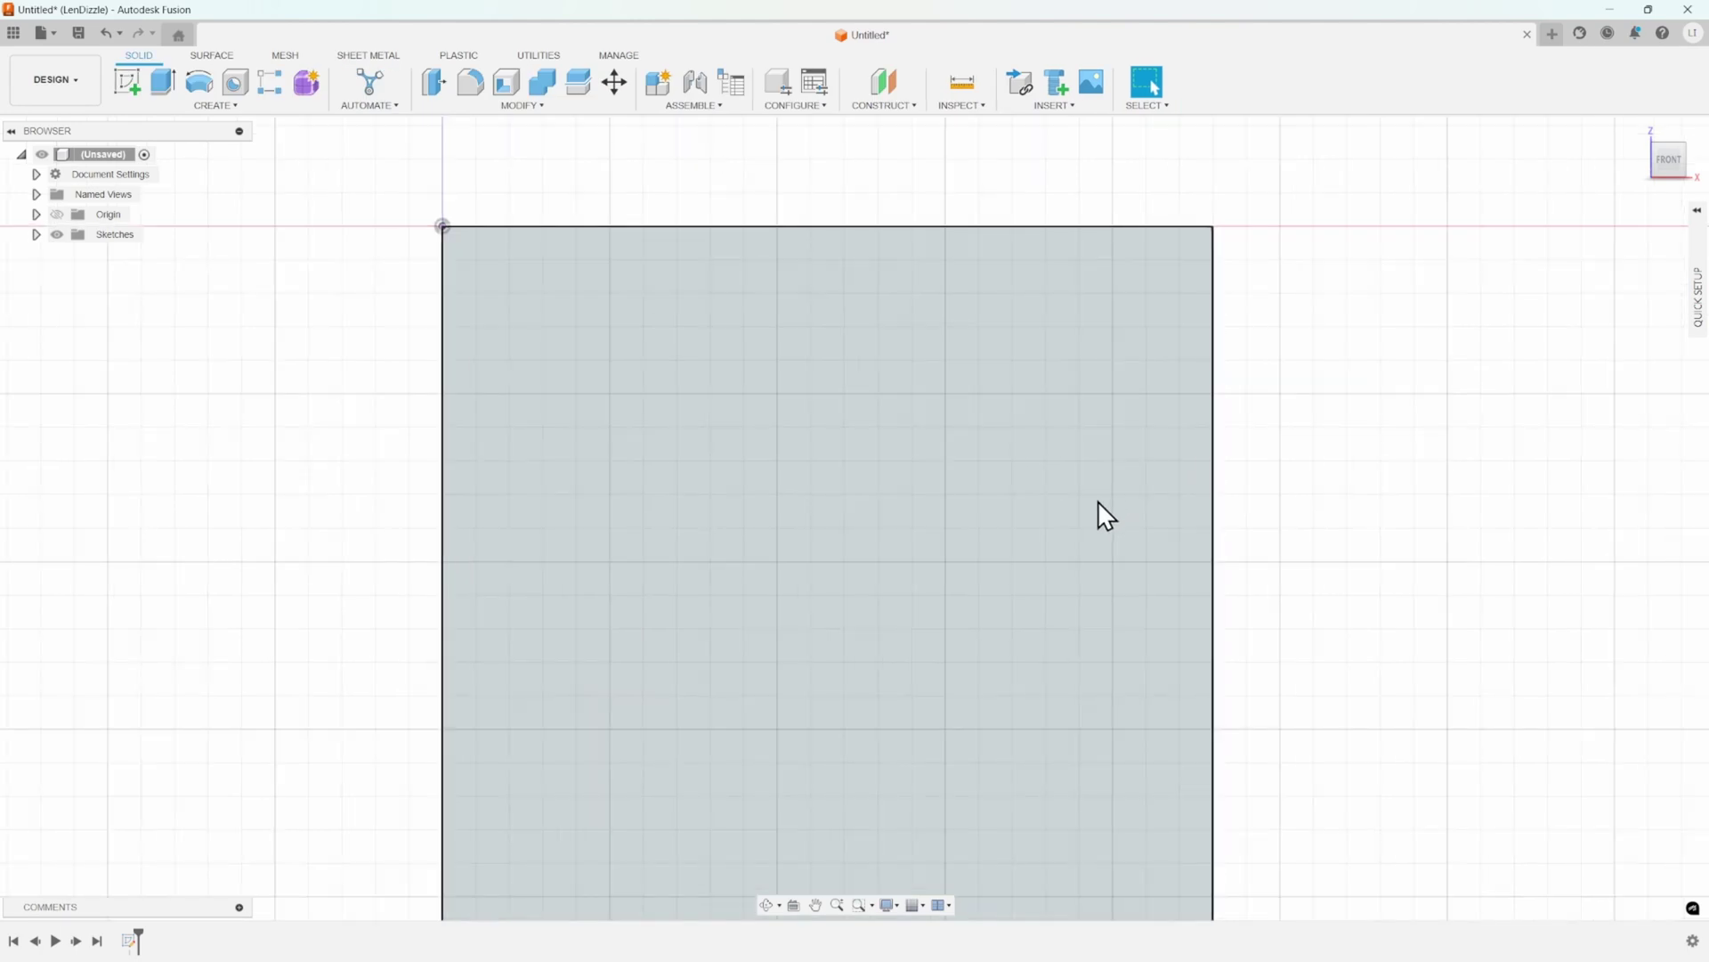
Reopen the square sketch and round the top-right corner with a 15 mm fillet.
scroll(1094, 503, "down", 1)
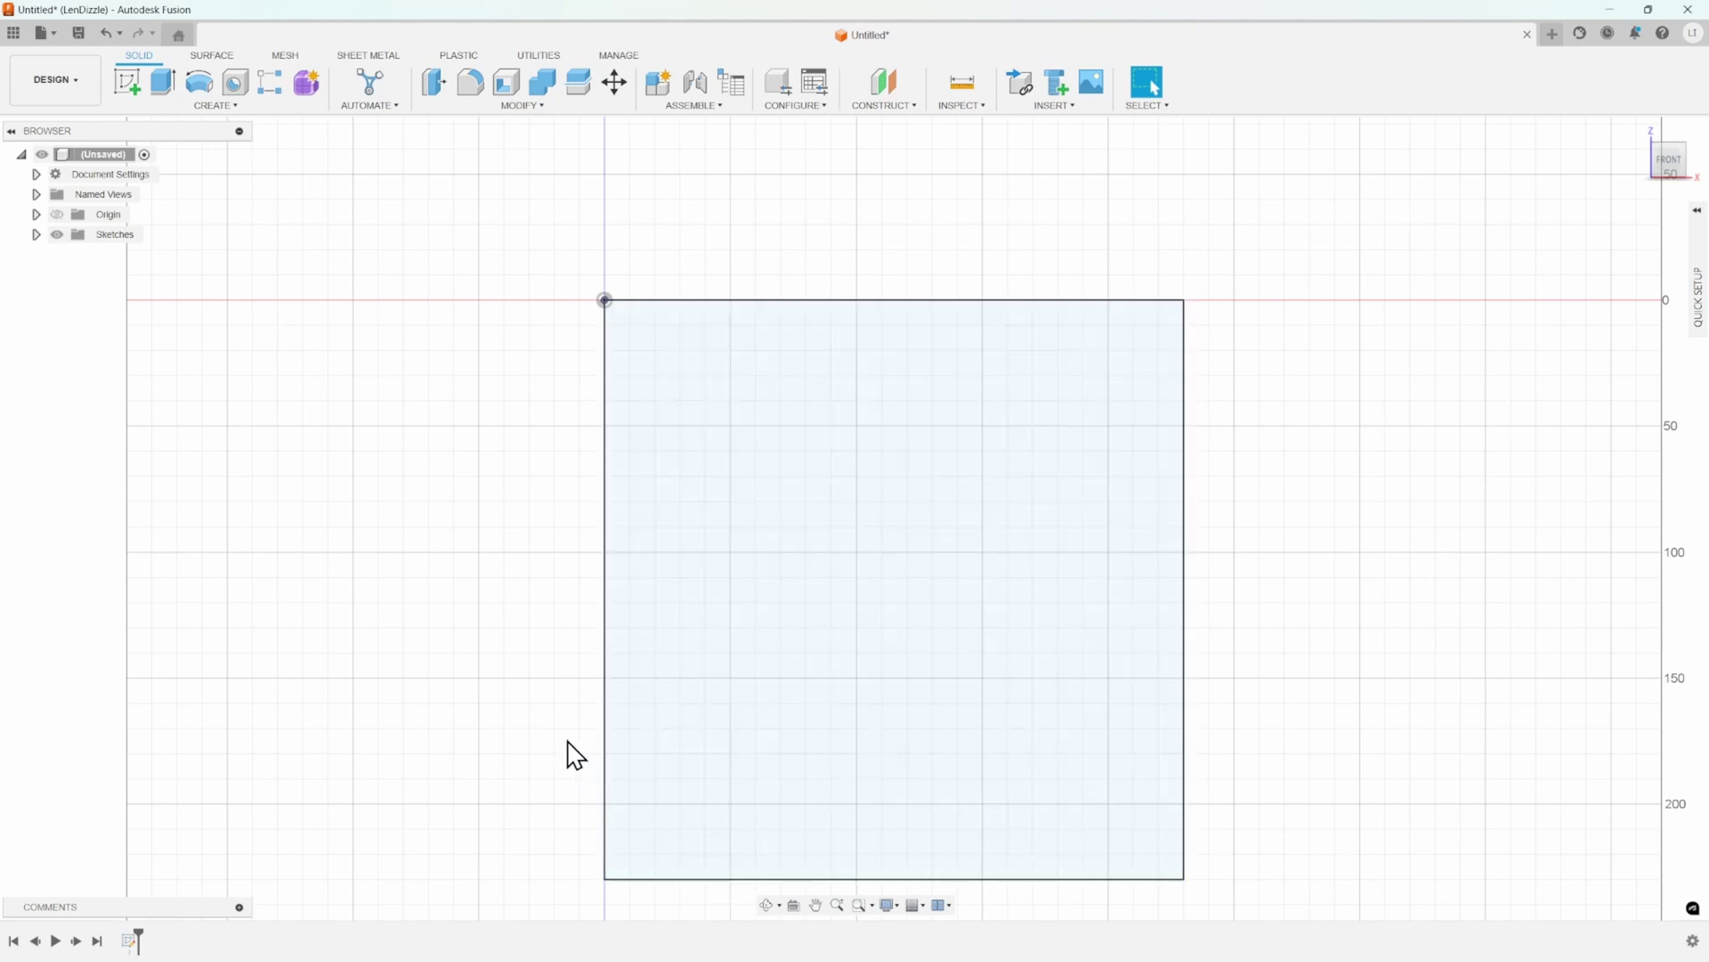
left_click(732, 320)
double_click(133, 939)
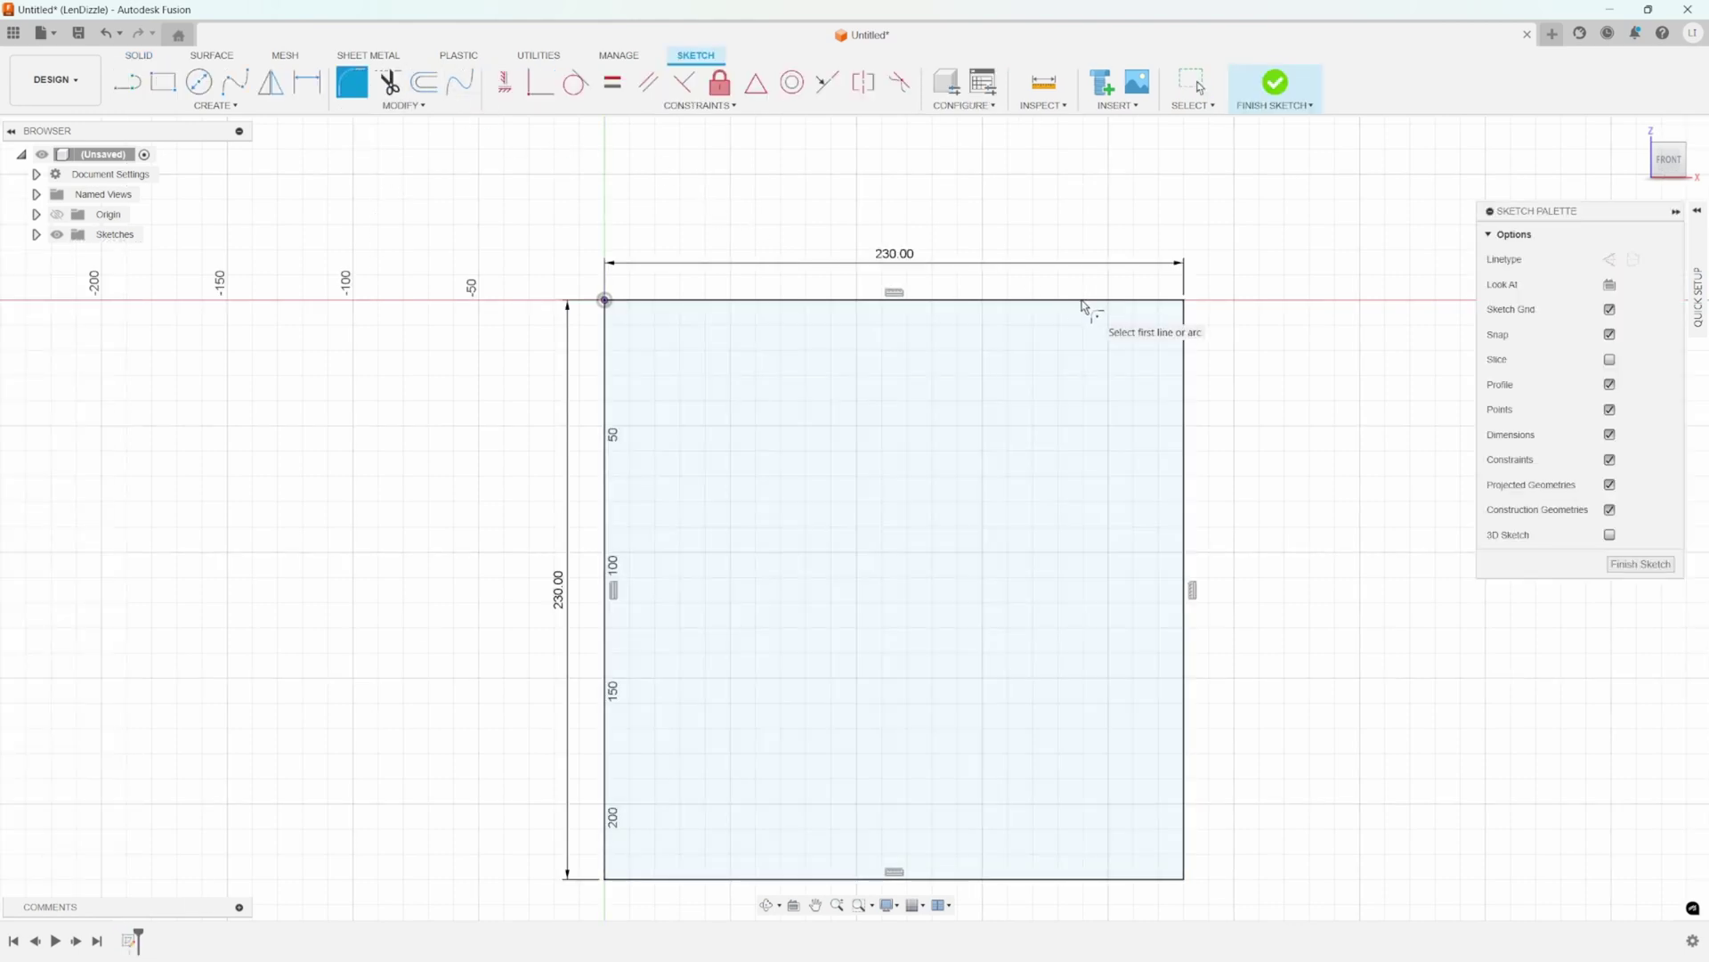
left_click(1184, 367)
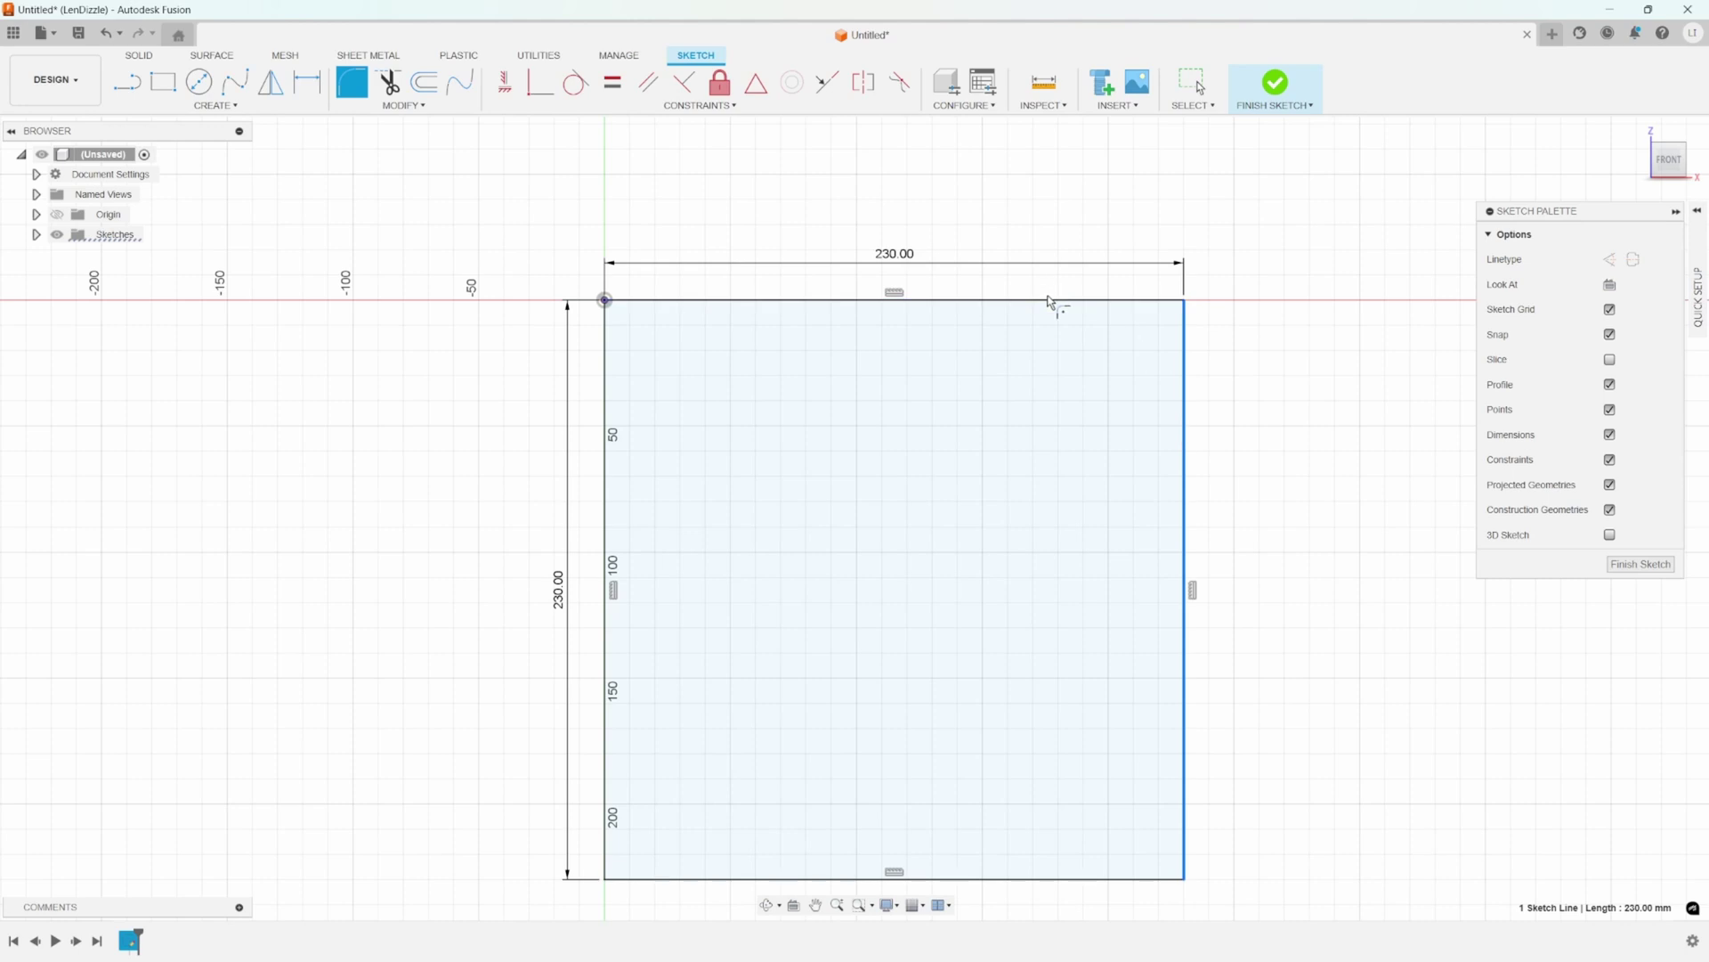
left_click(1081, 297)
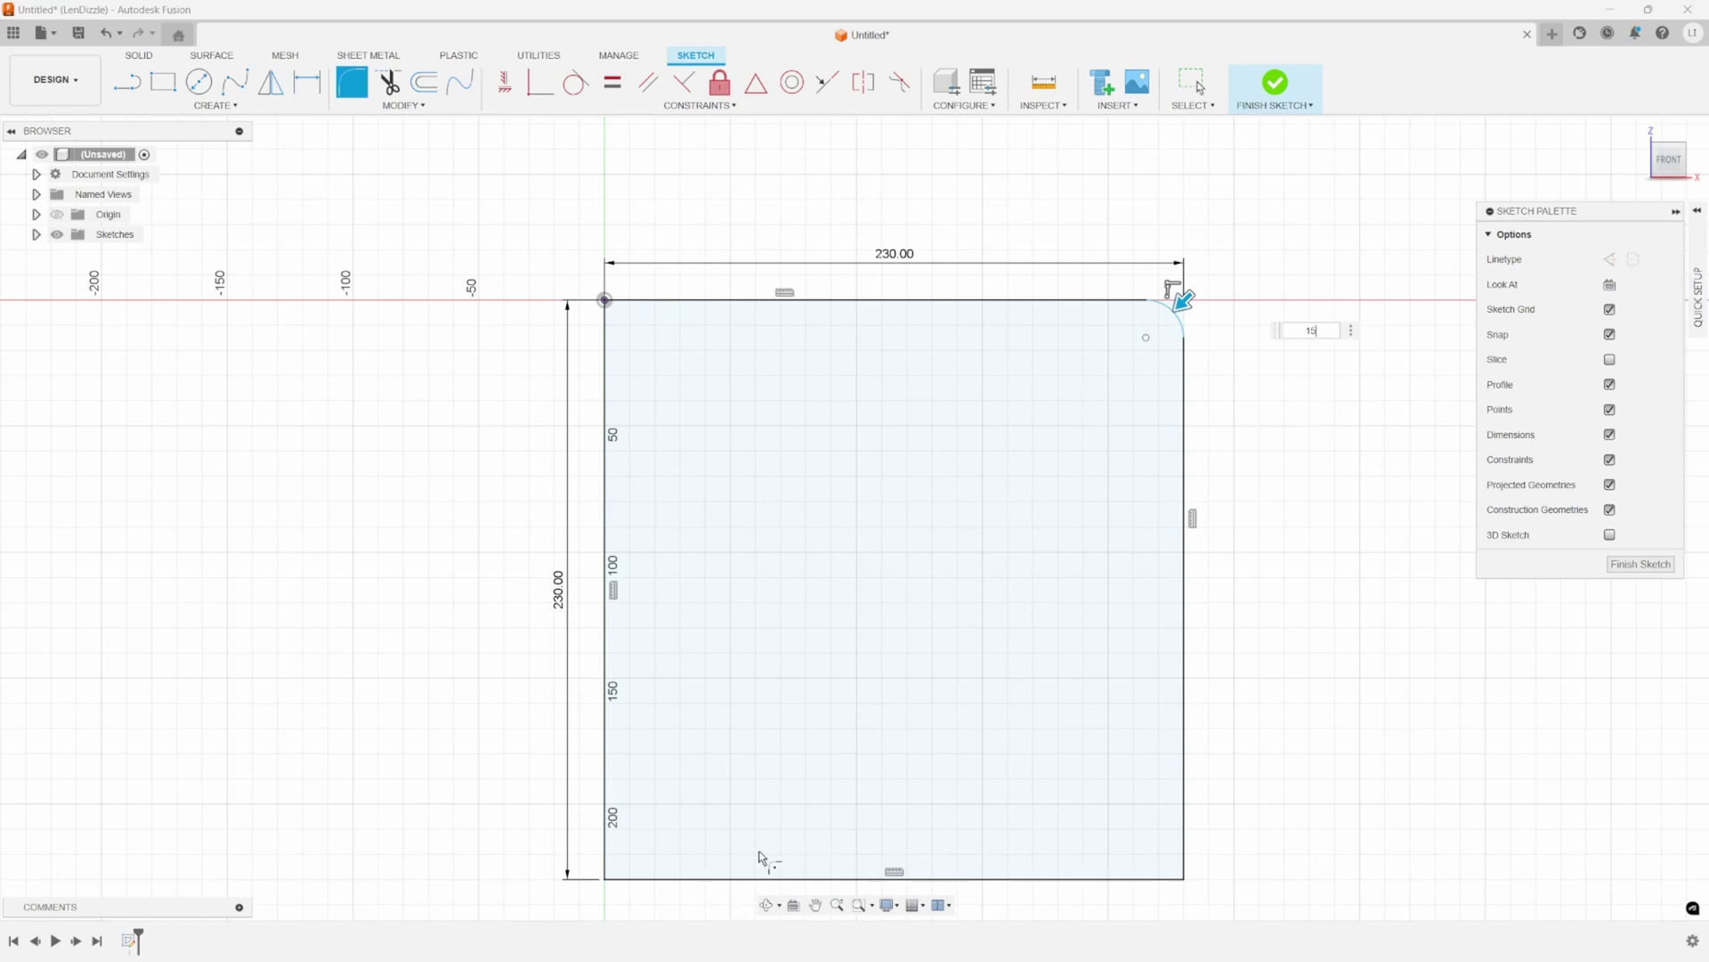
key("Return")
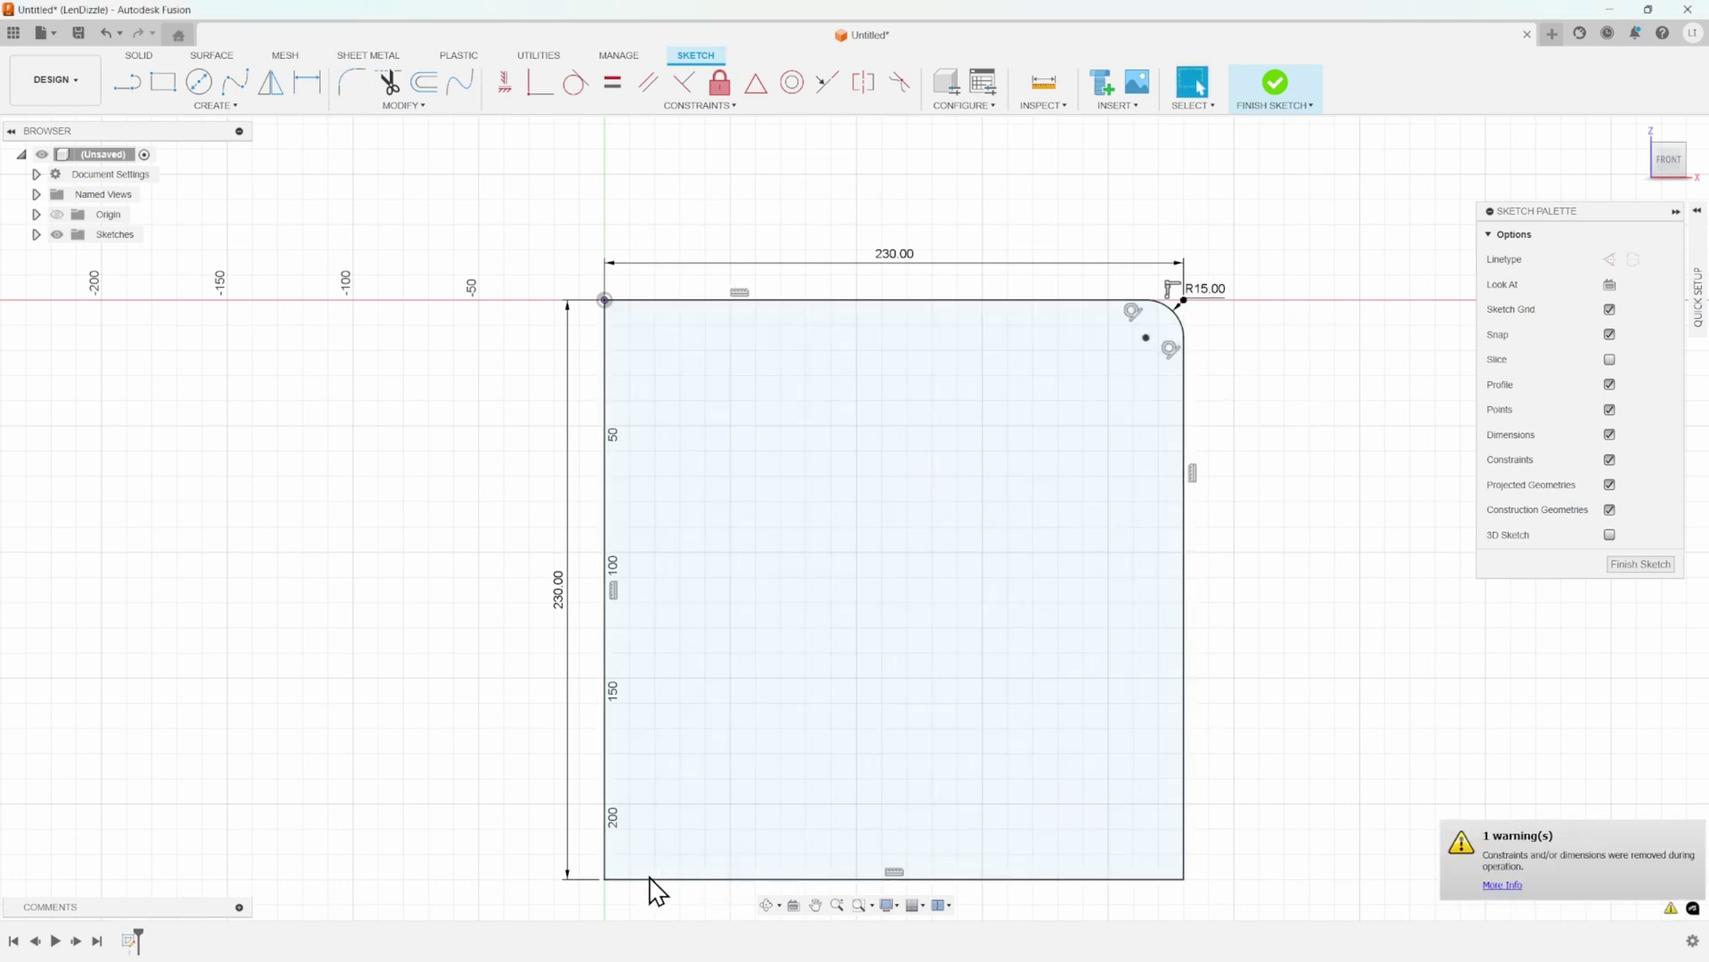
Round the bottom-left corner with a 15 mm fillet and finish the sketch.
left_click(355, 85)
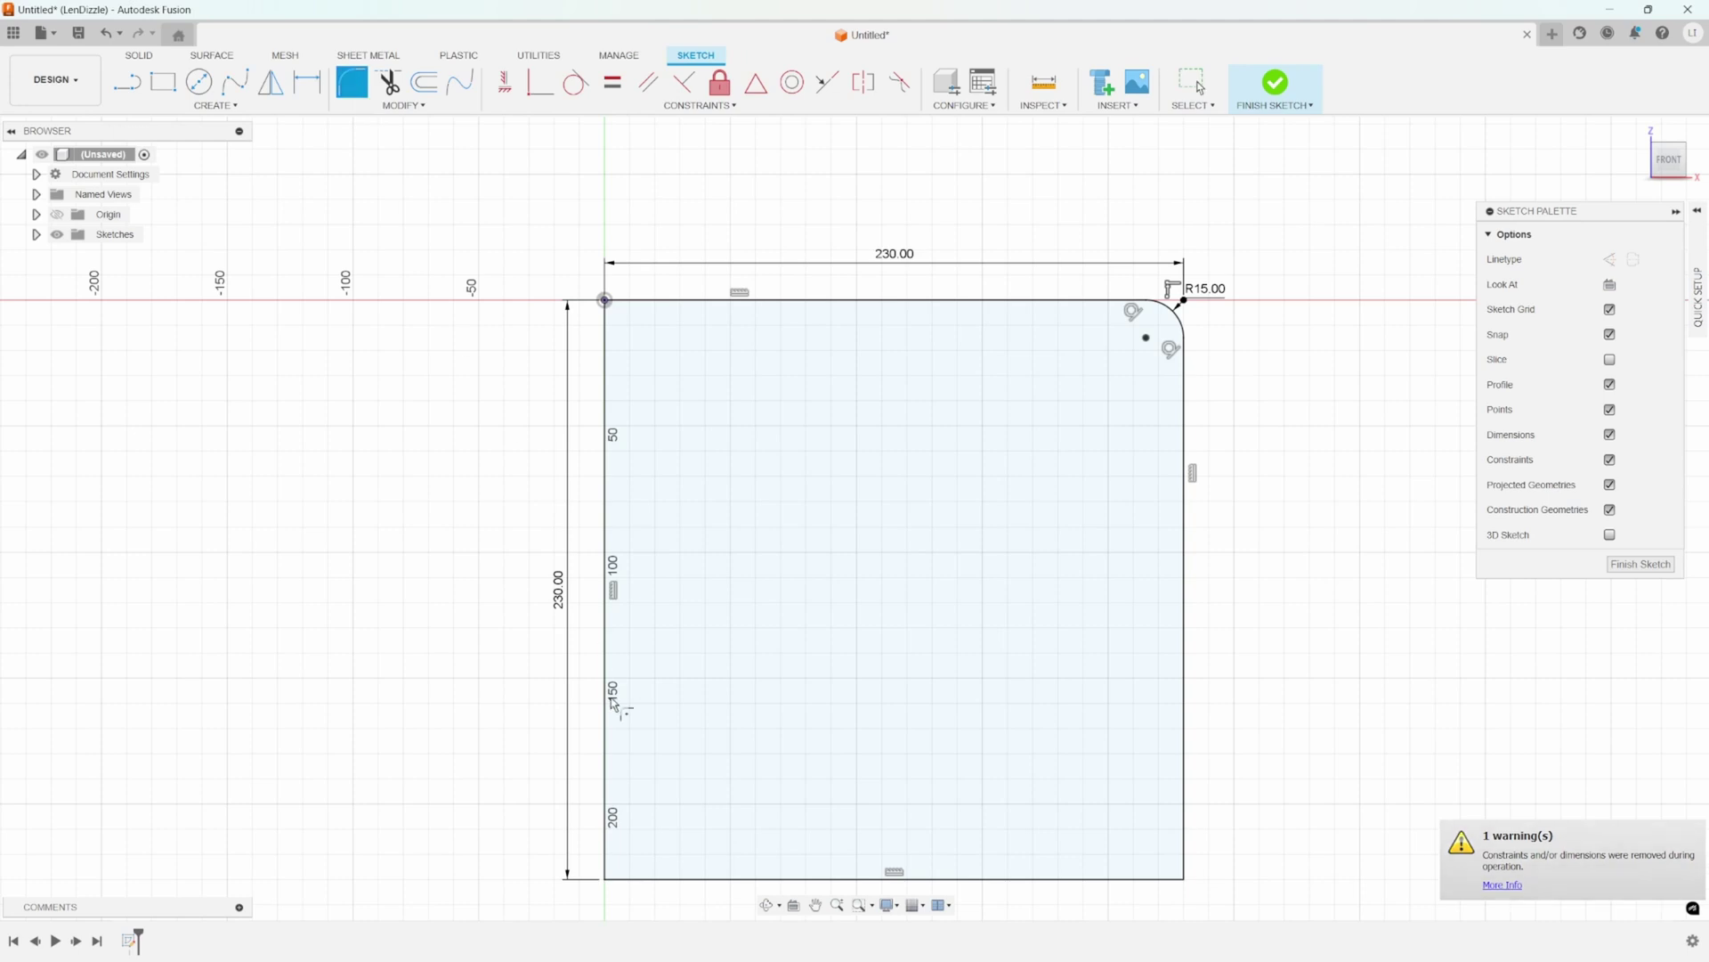
left_click(619, 838)
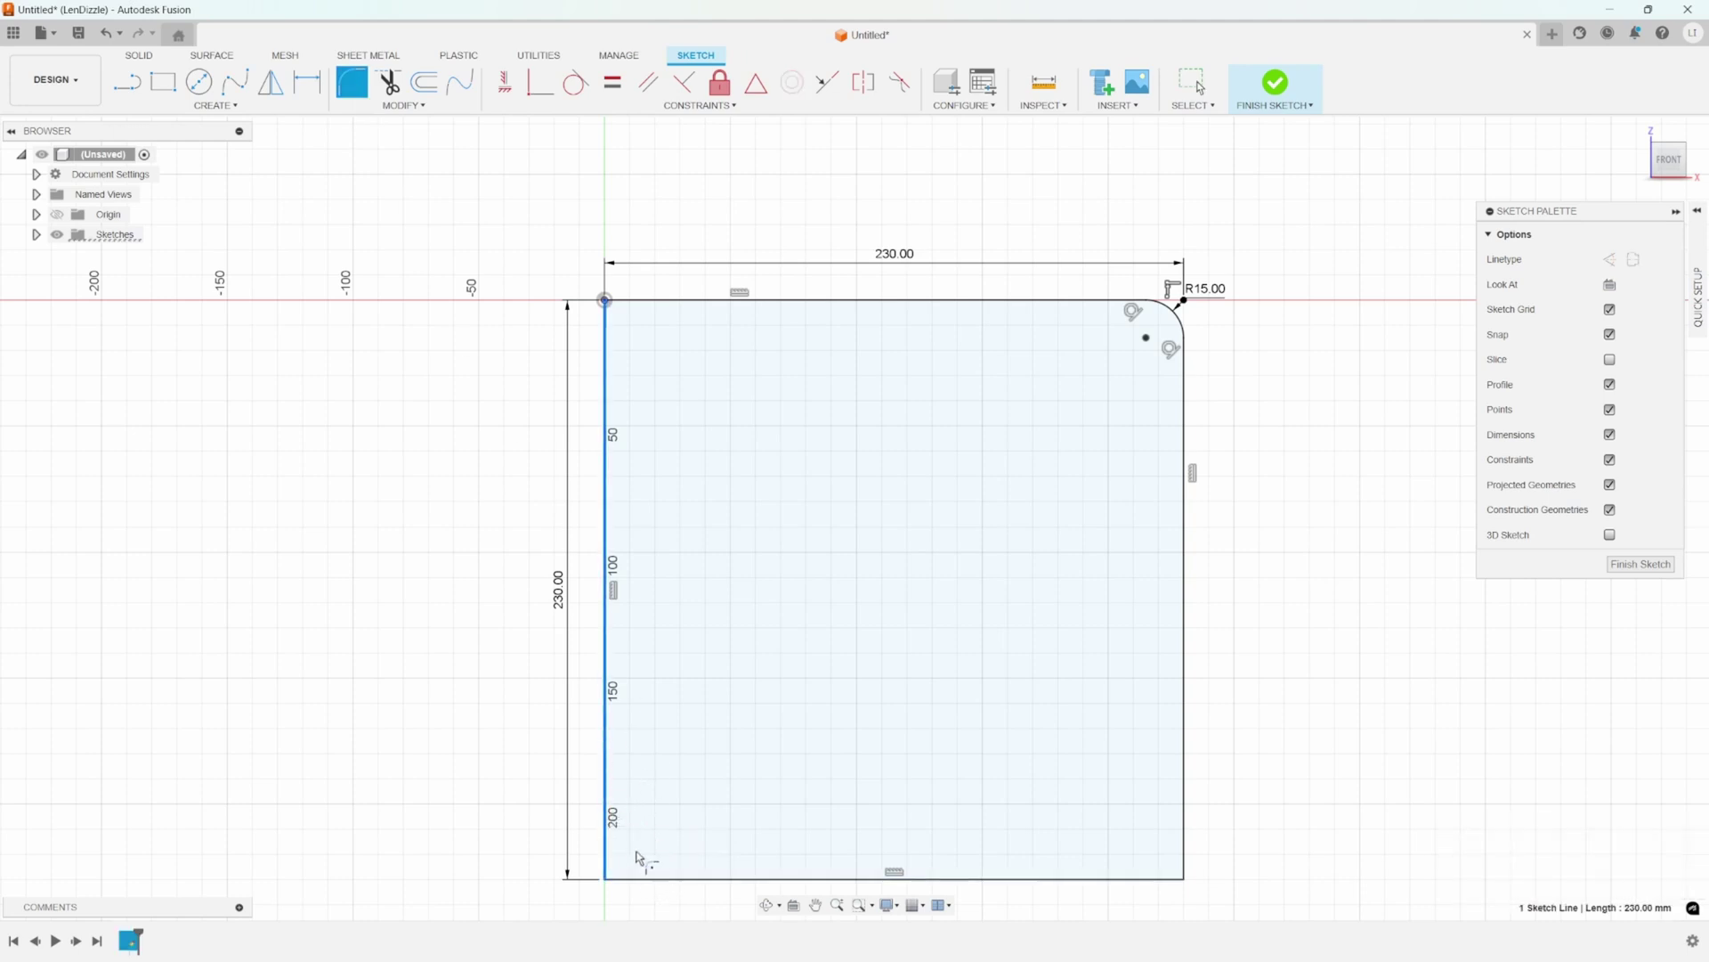
left_click(637, 862)
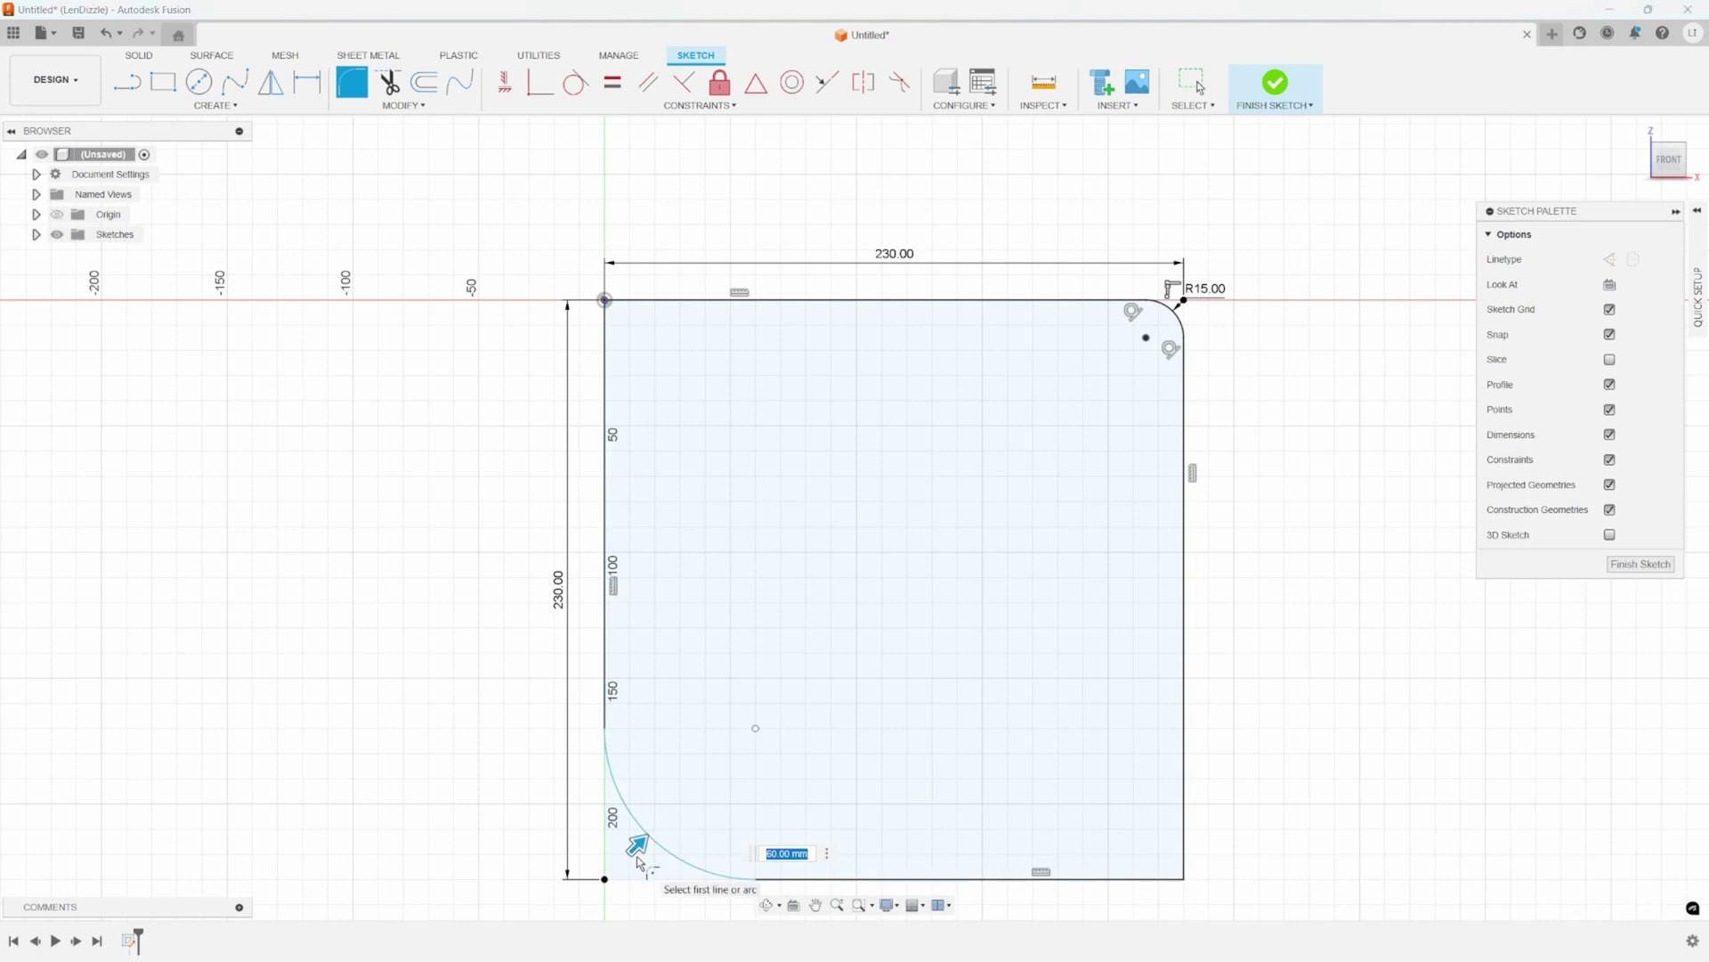
key("Return")
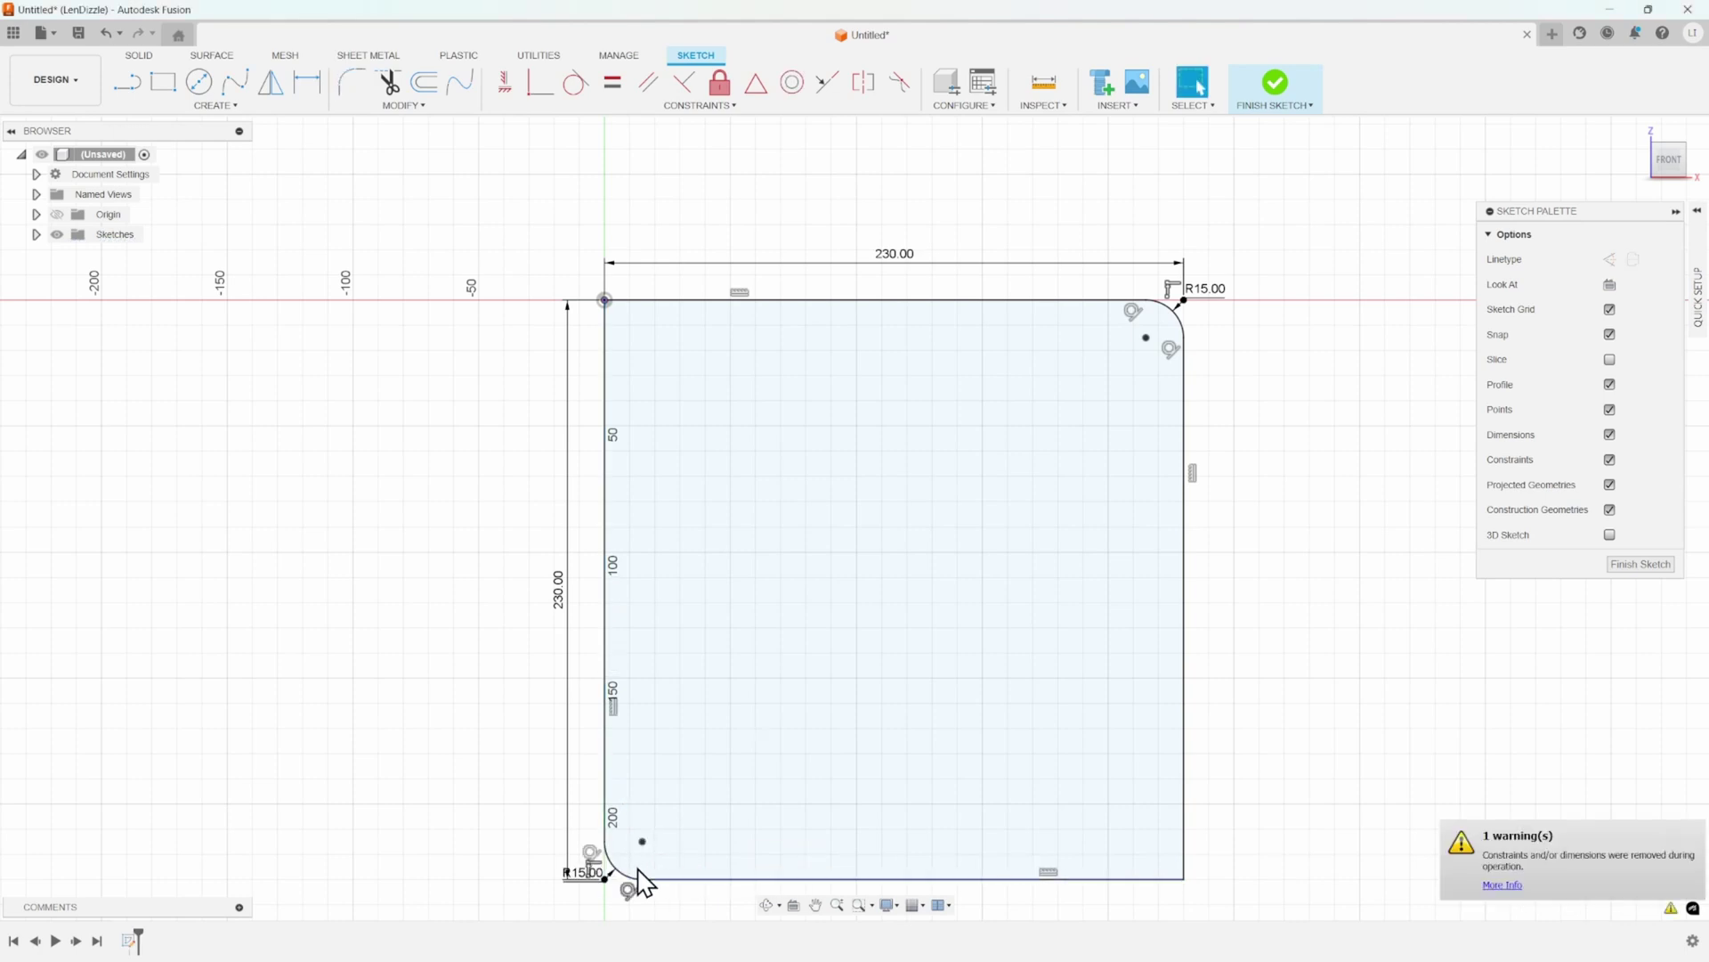
key("Escape")
left_click(1642, 565)
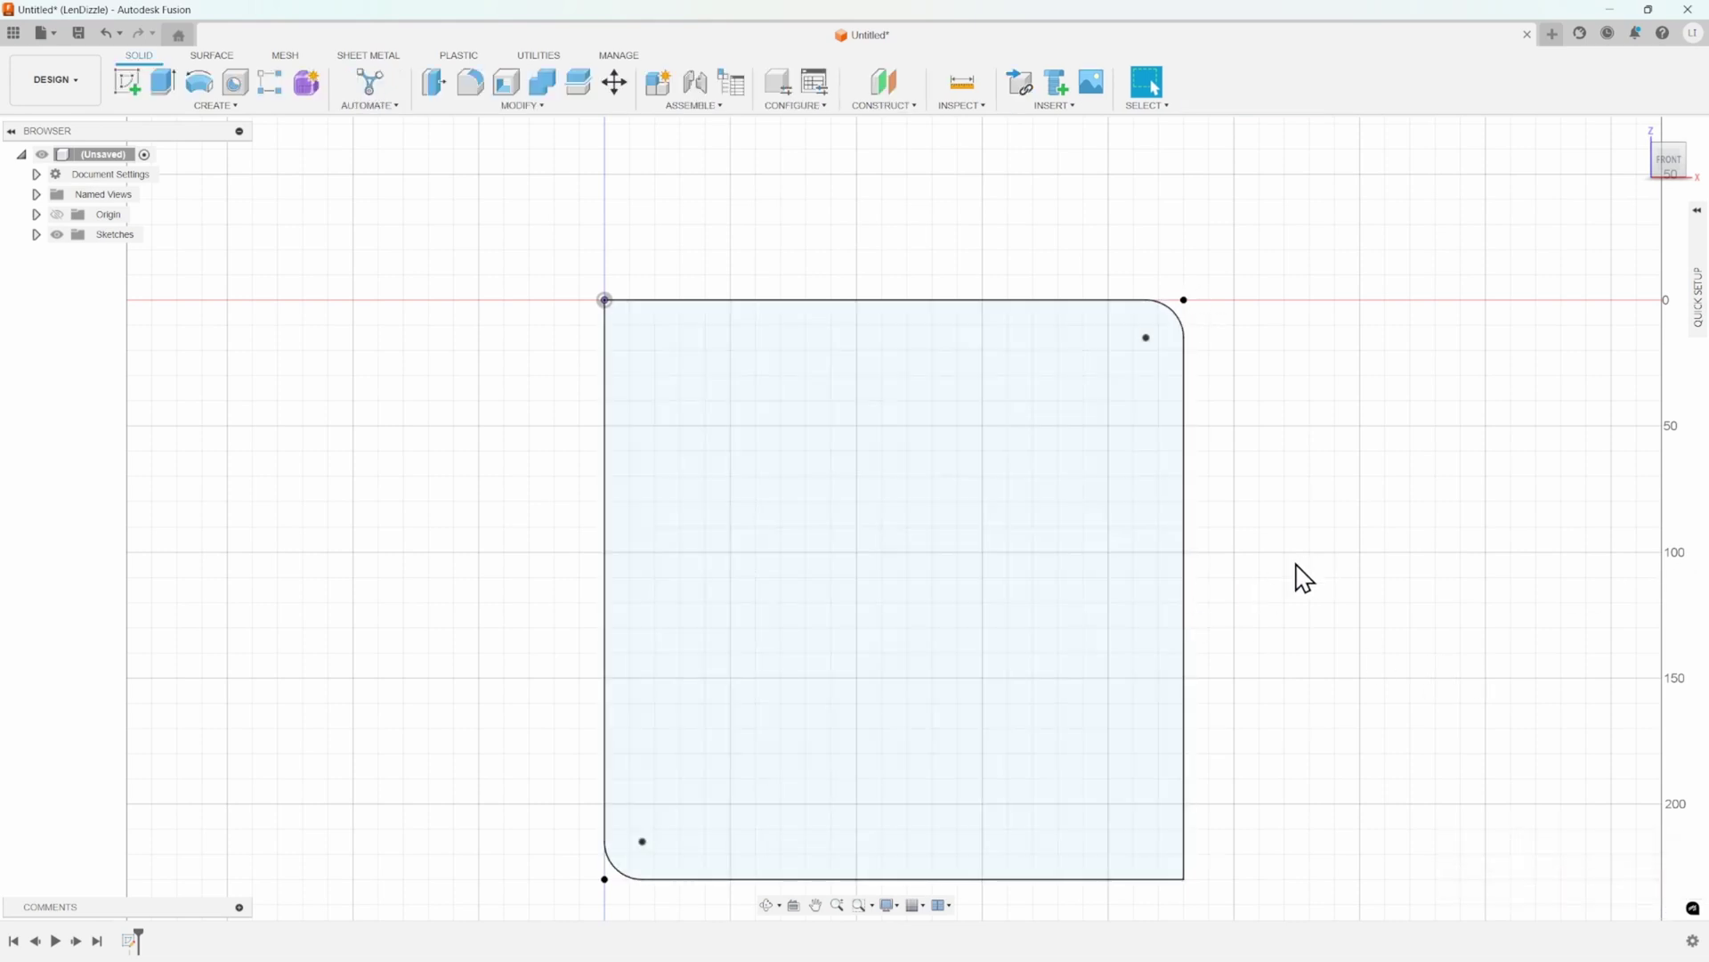
Extrude the rounded square profile 10 mm as a new component.
left_click(1064, 550)
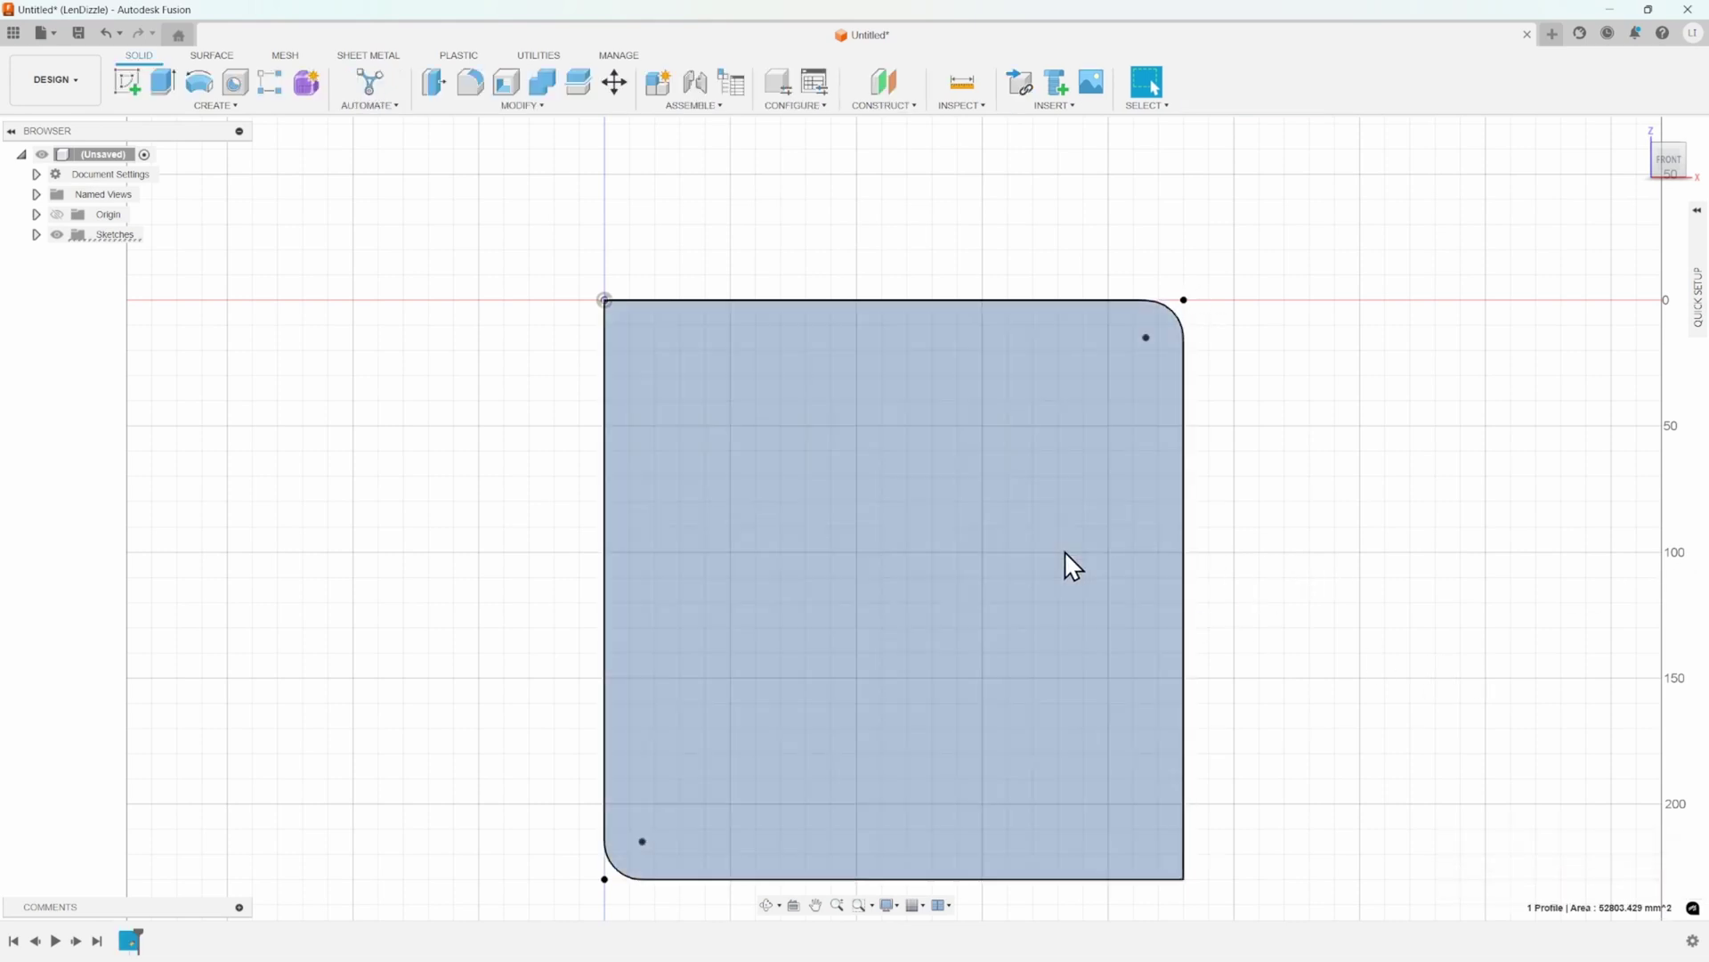
key("e")
type("10")
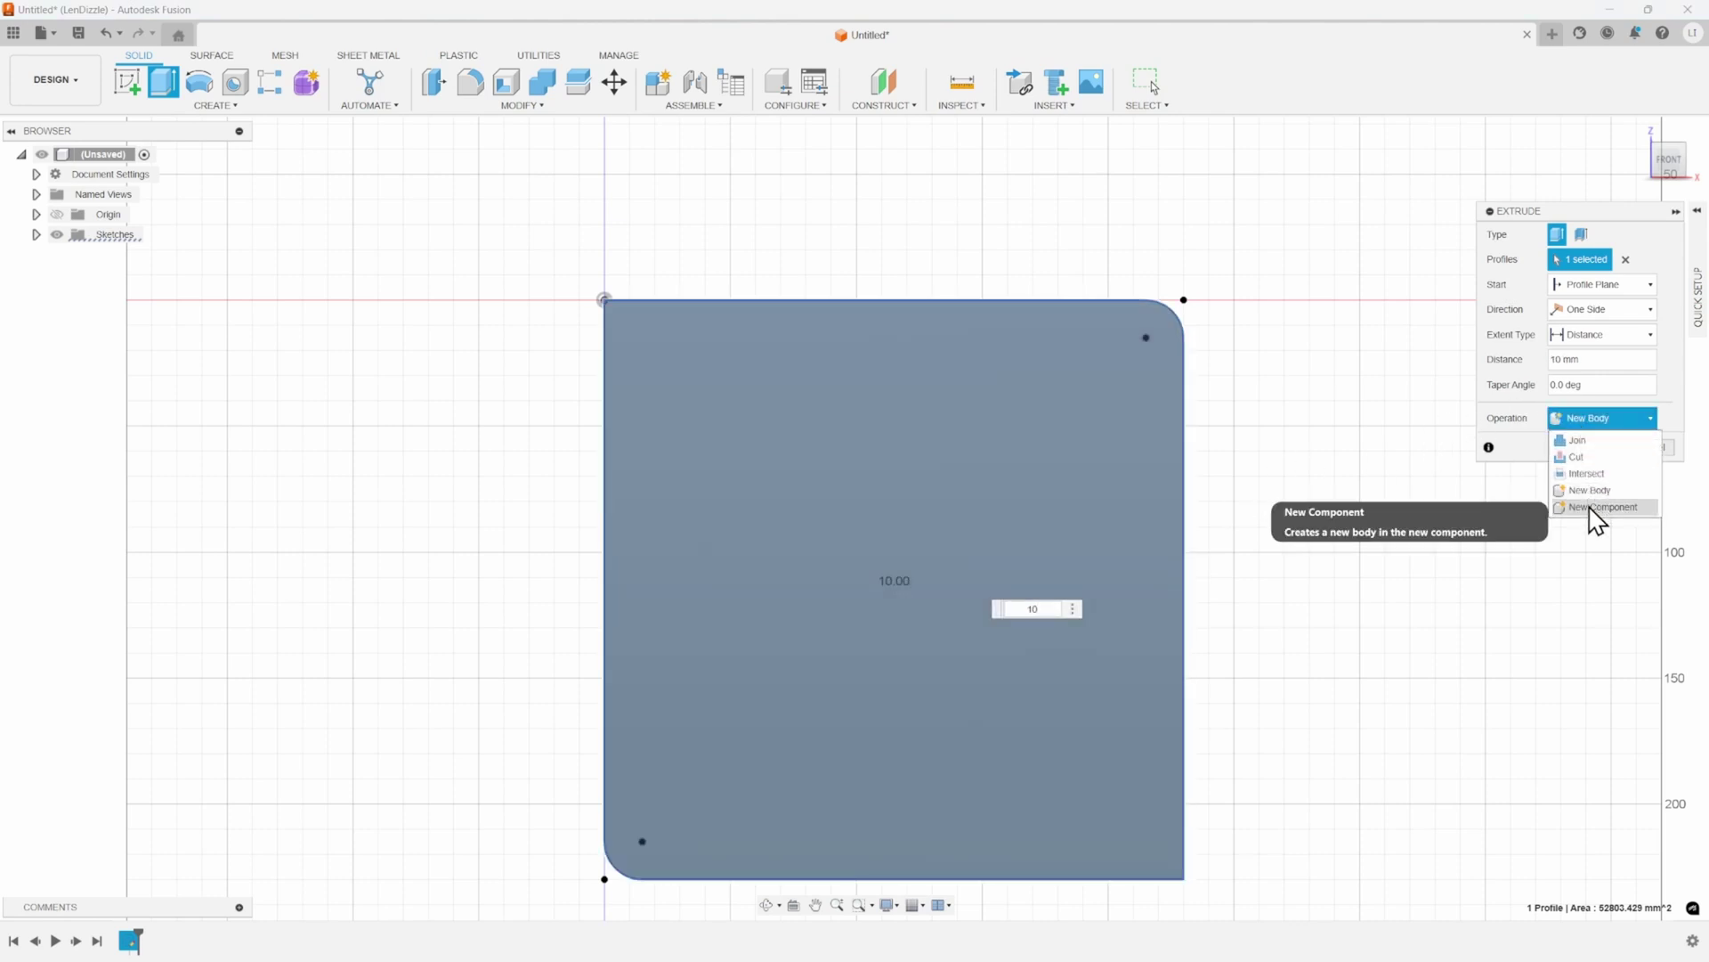
left_click(1595, 507)
left_click(1593, 448)
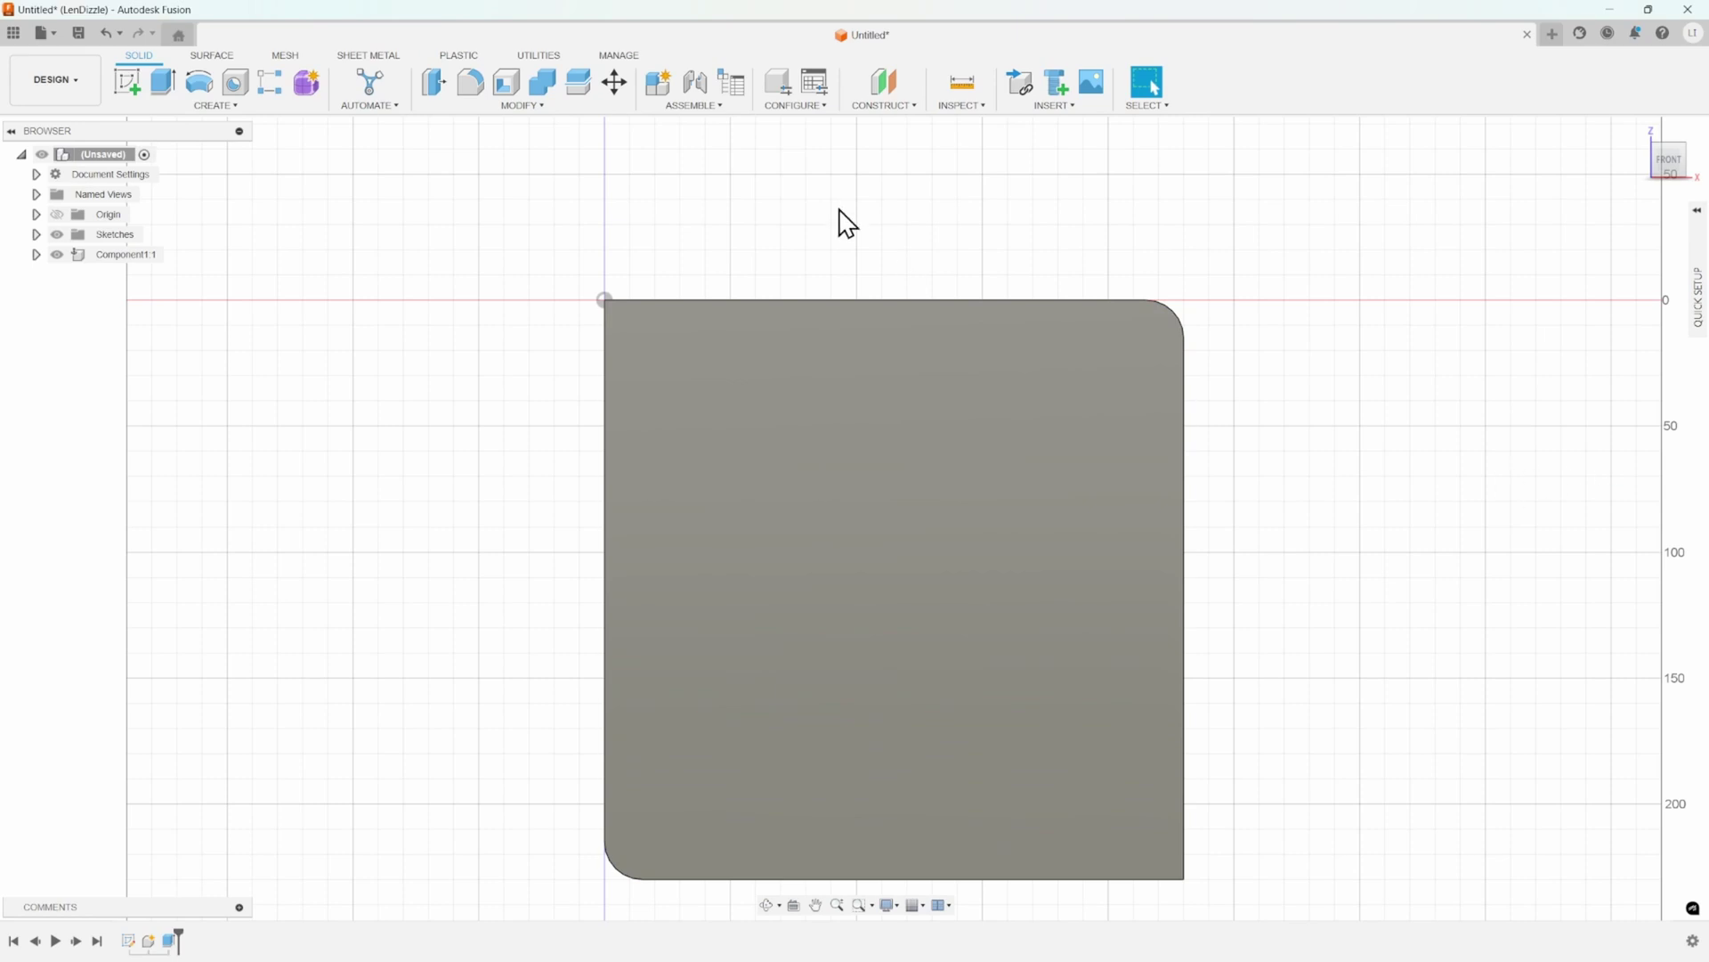
Shell the body from the open top face with 3 mm inside walls, then view it at an angle.
left_click(507, 82)
left_click(868, 467)
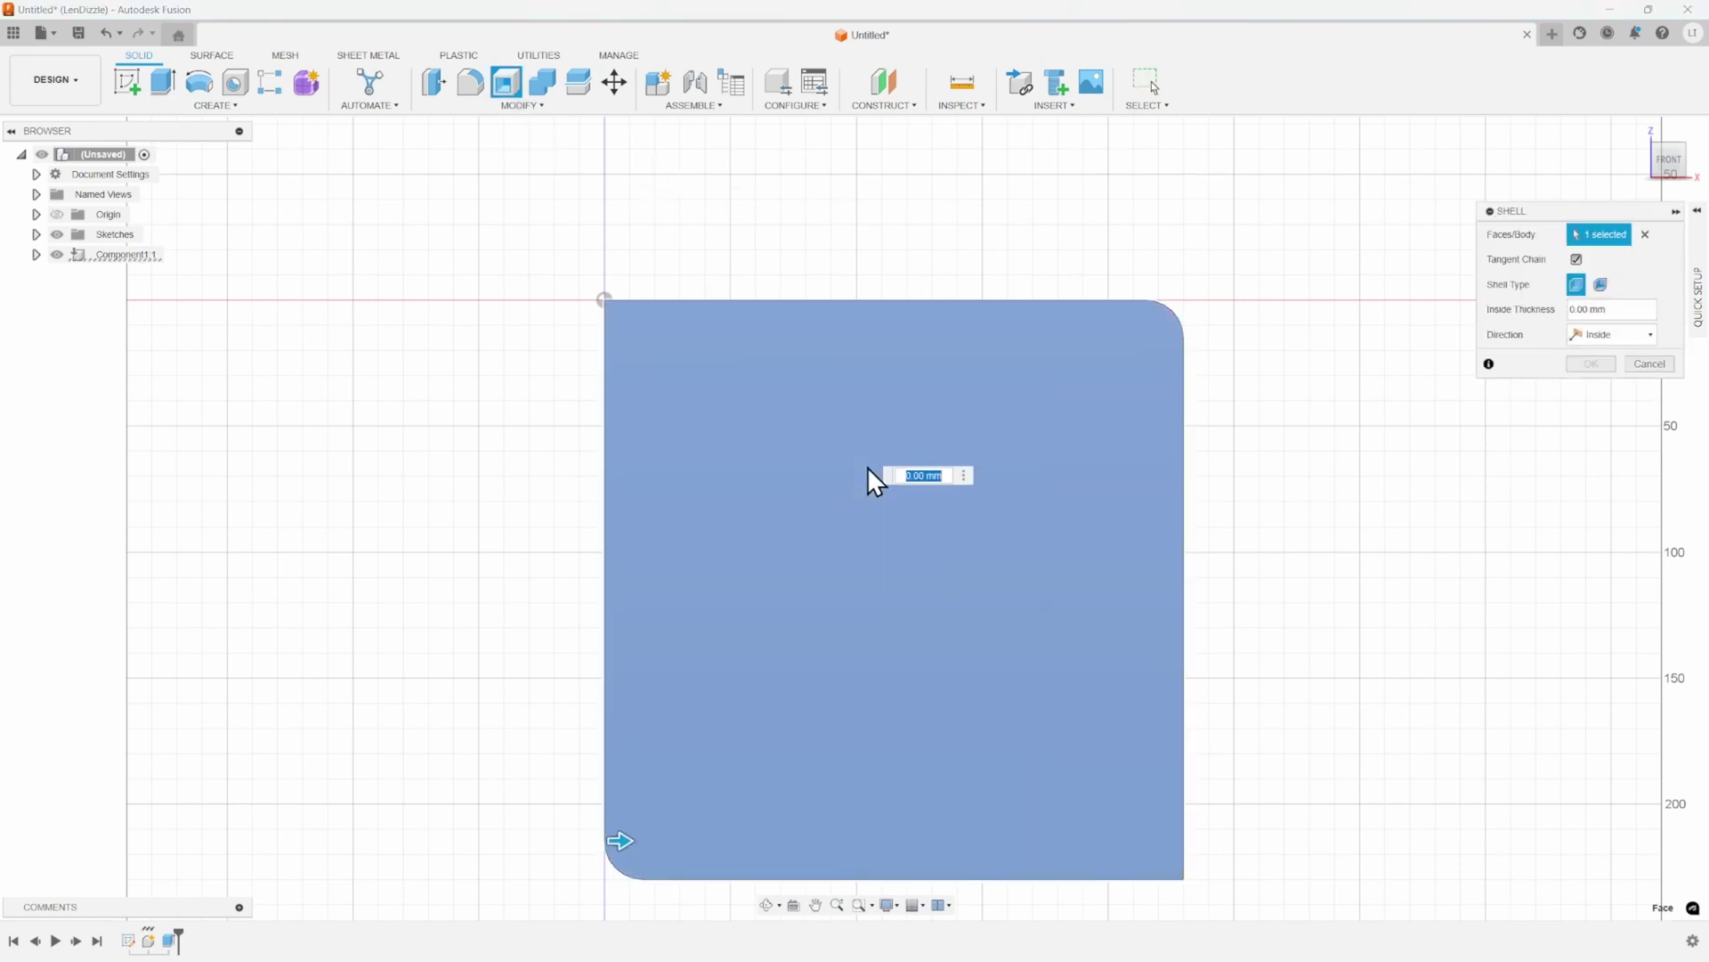
type("3")
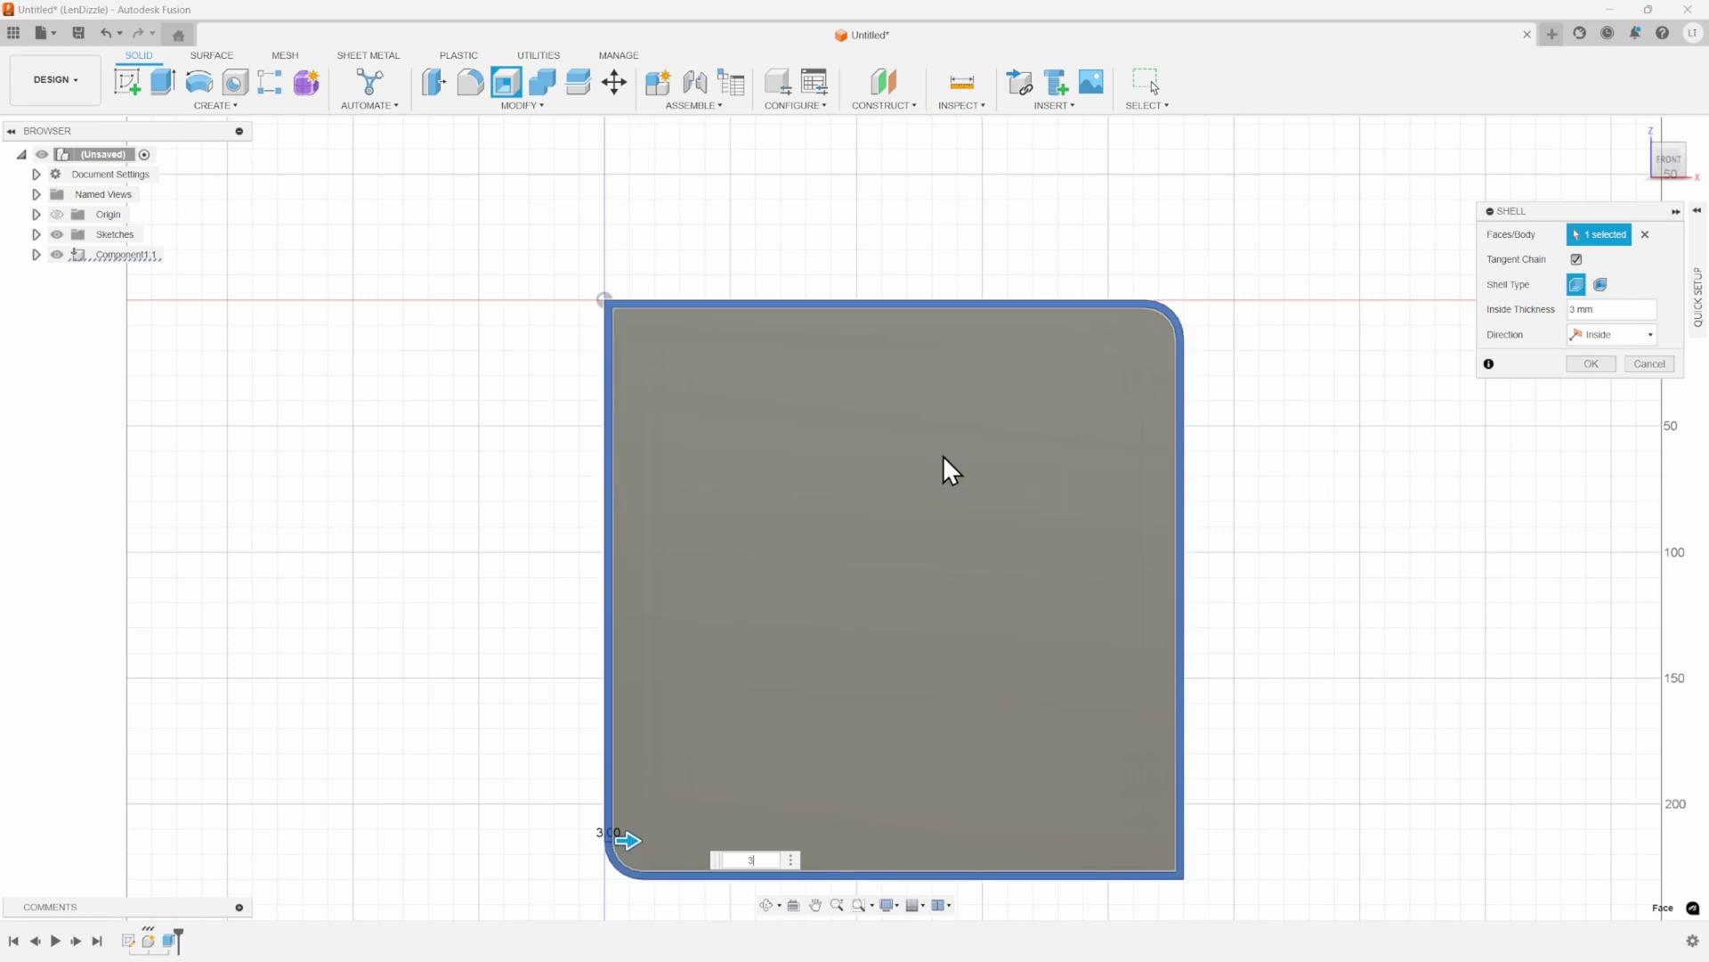
left_click(1583, 365)
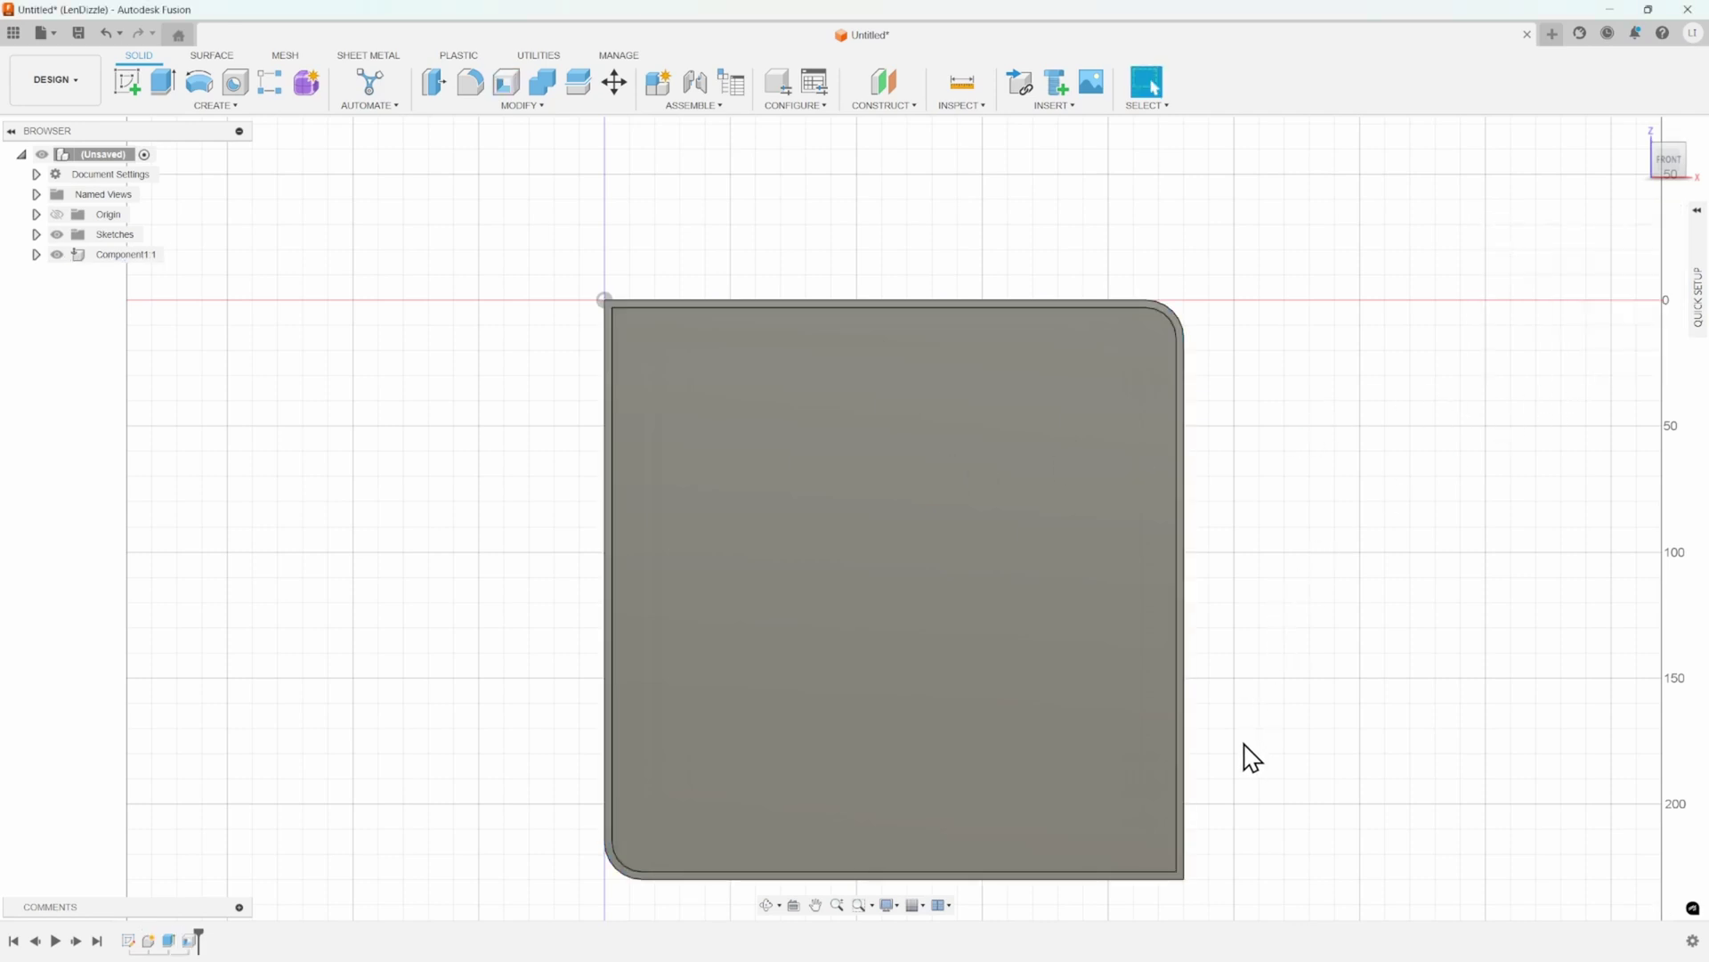
middle_click_drag(1245, 745, 1204, 632, "shift")
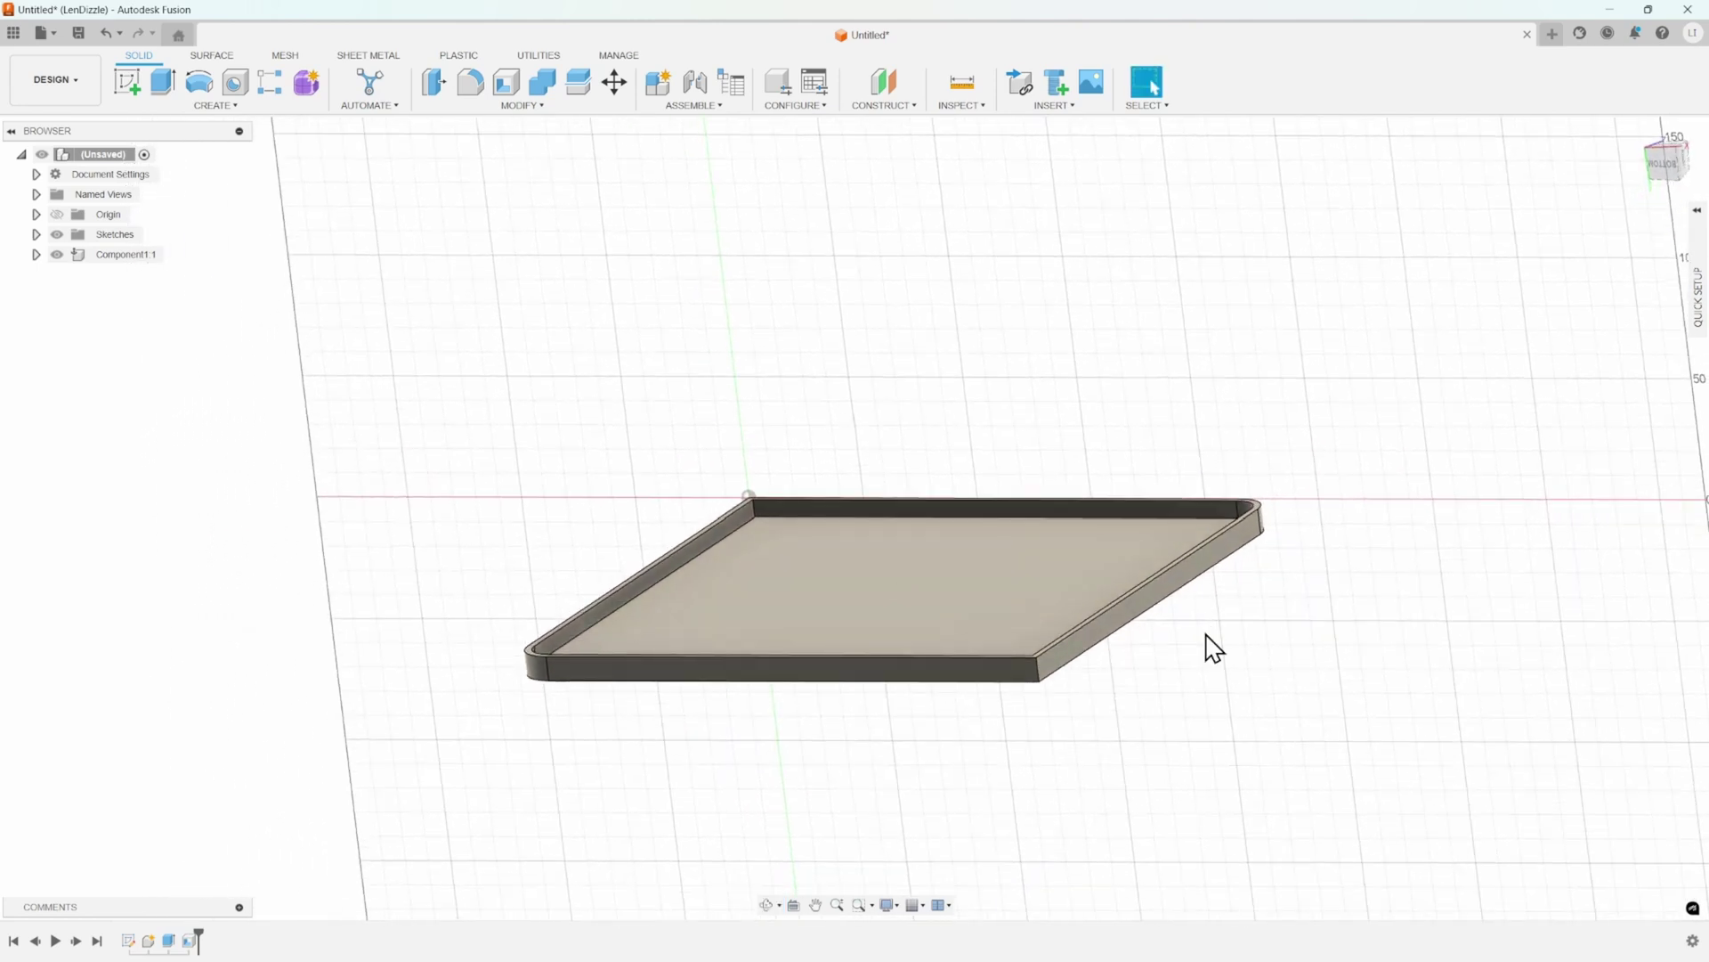